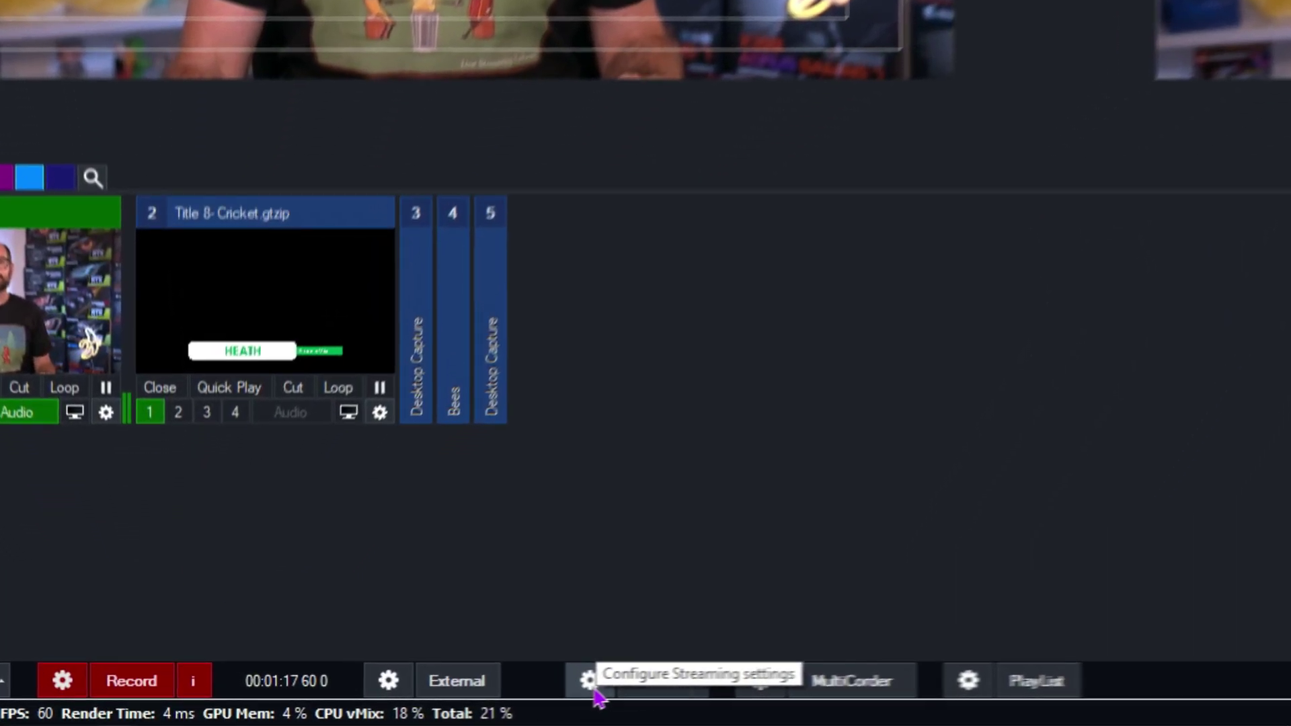
Step: Review streams 1–3 in Streaming Settings, keeping stream 1 on Custom RTMP Server
{"action": "left_click", "coordinate": [594, 691]}
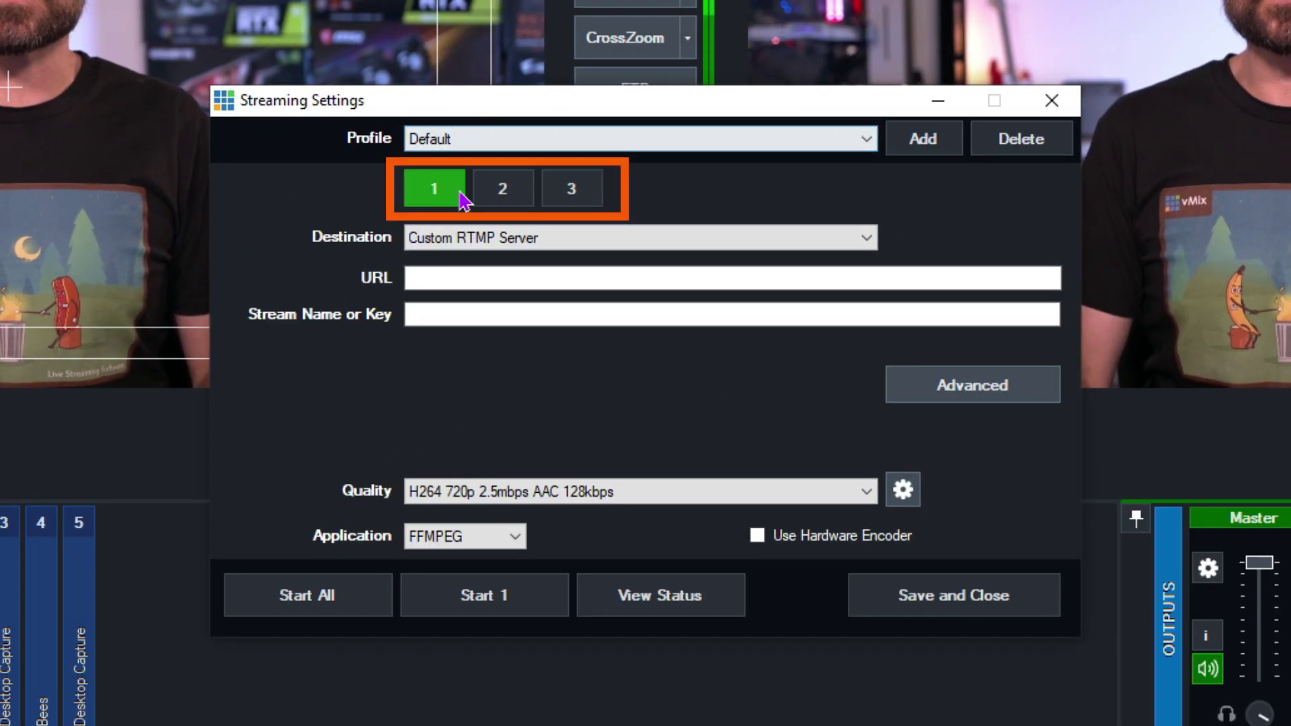
{"action": "left_click", "coordinate": [506, 195]}
{"action": "left_click", "coordinate": [568, 202]}
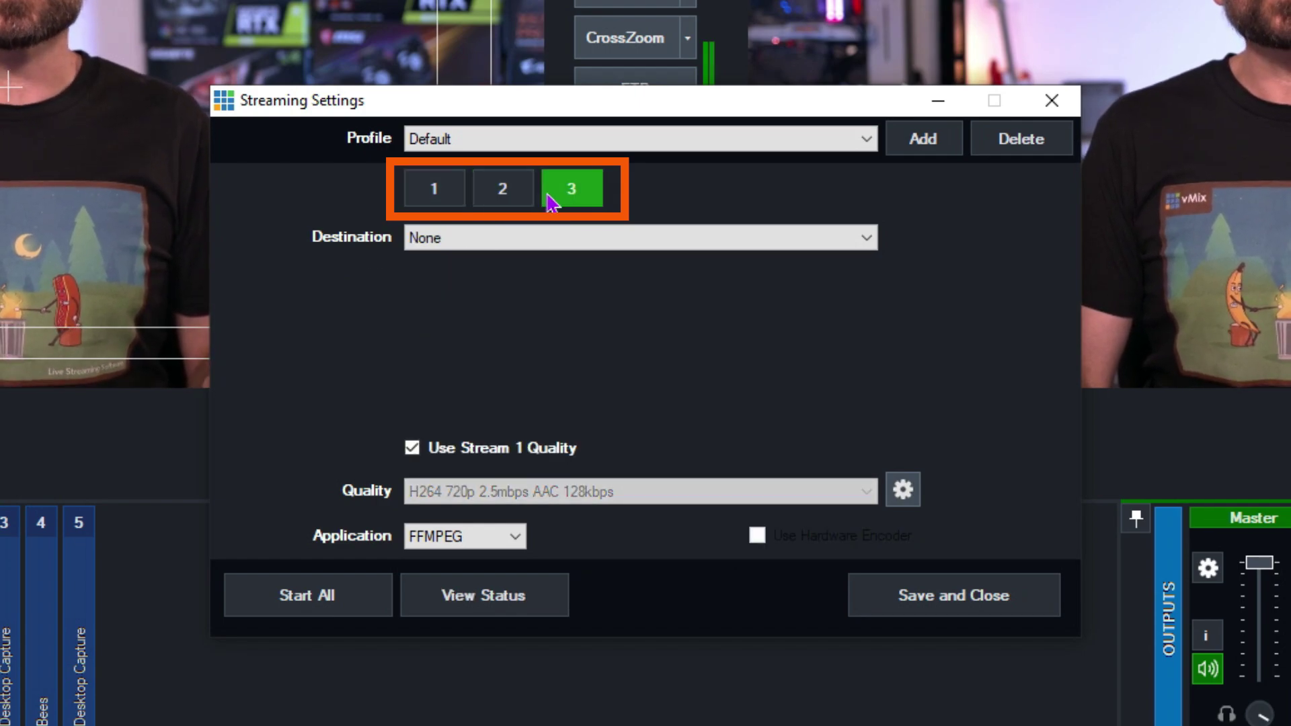
{"action": "left_click", "coordinate": [508, 199]}
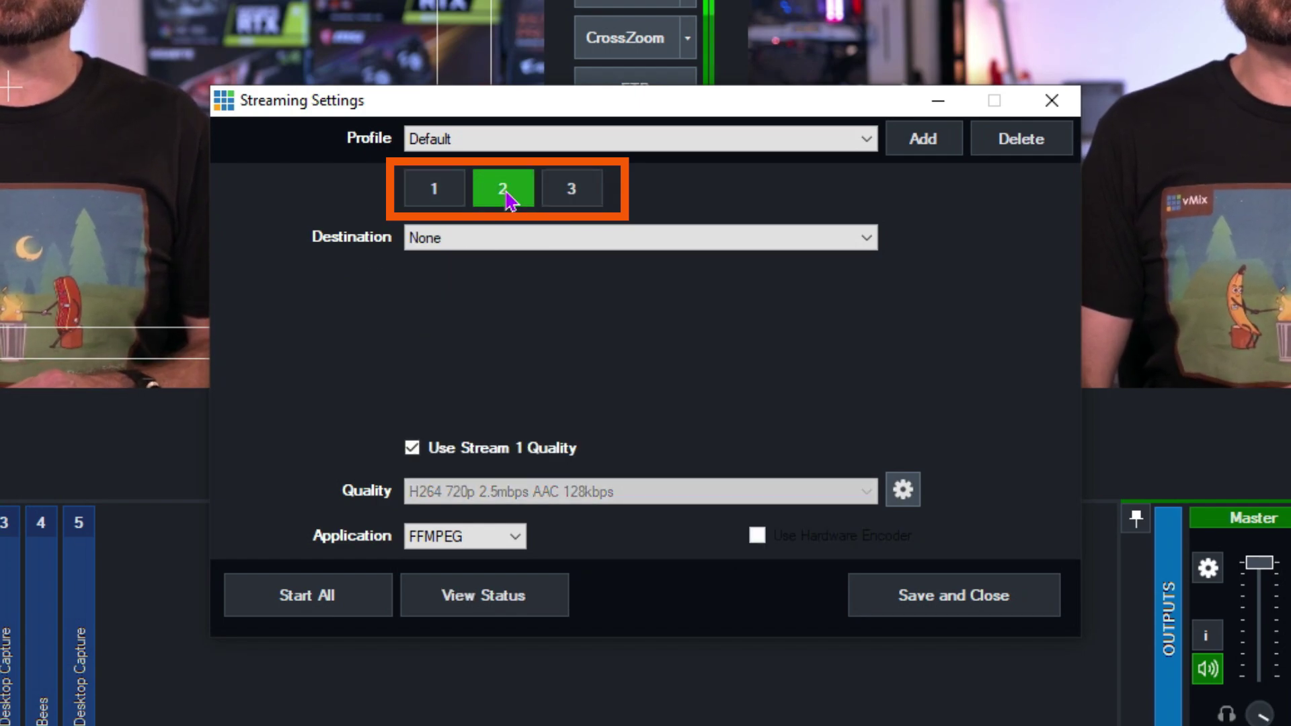
{"action": "left_click", "coordinate": [450, 195]}
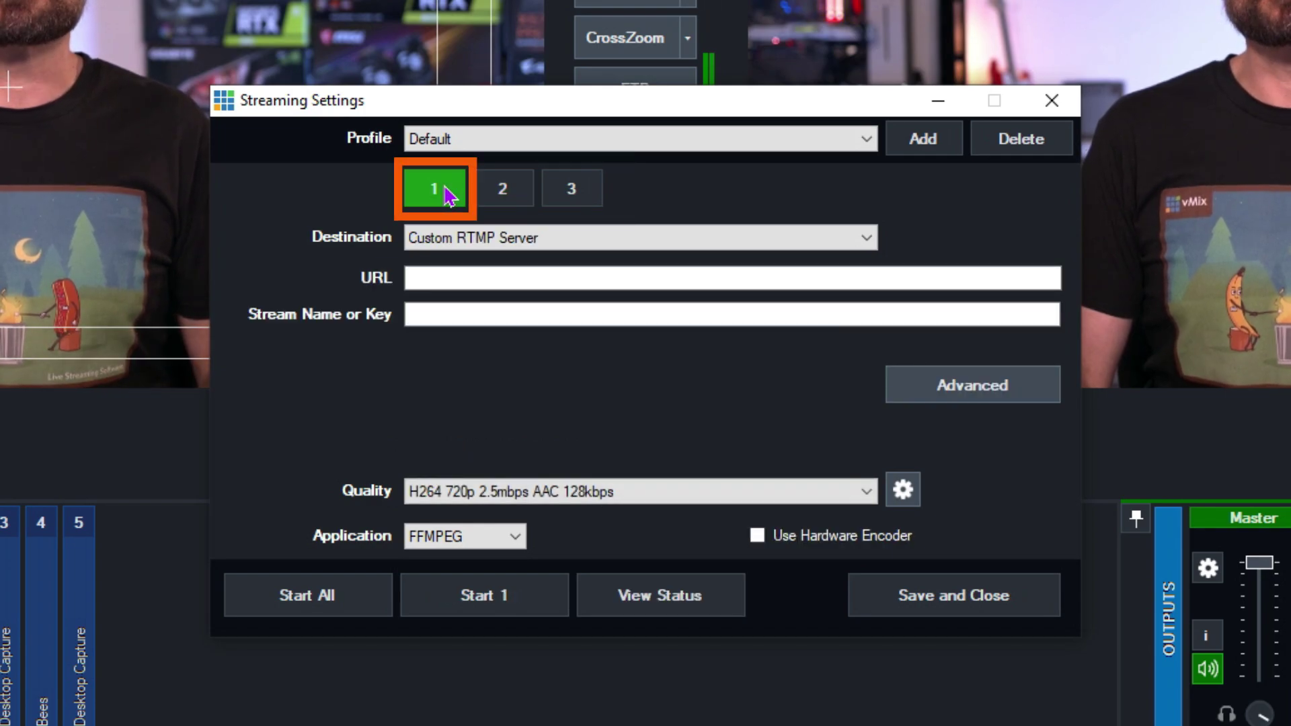
{"action": "left_click", "coordinate": [601, 239]}
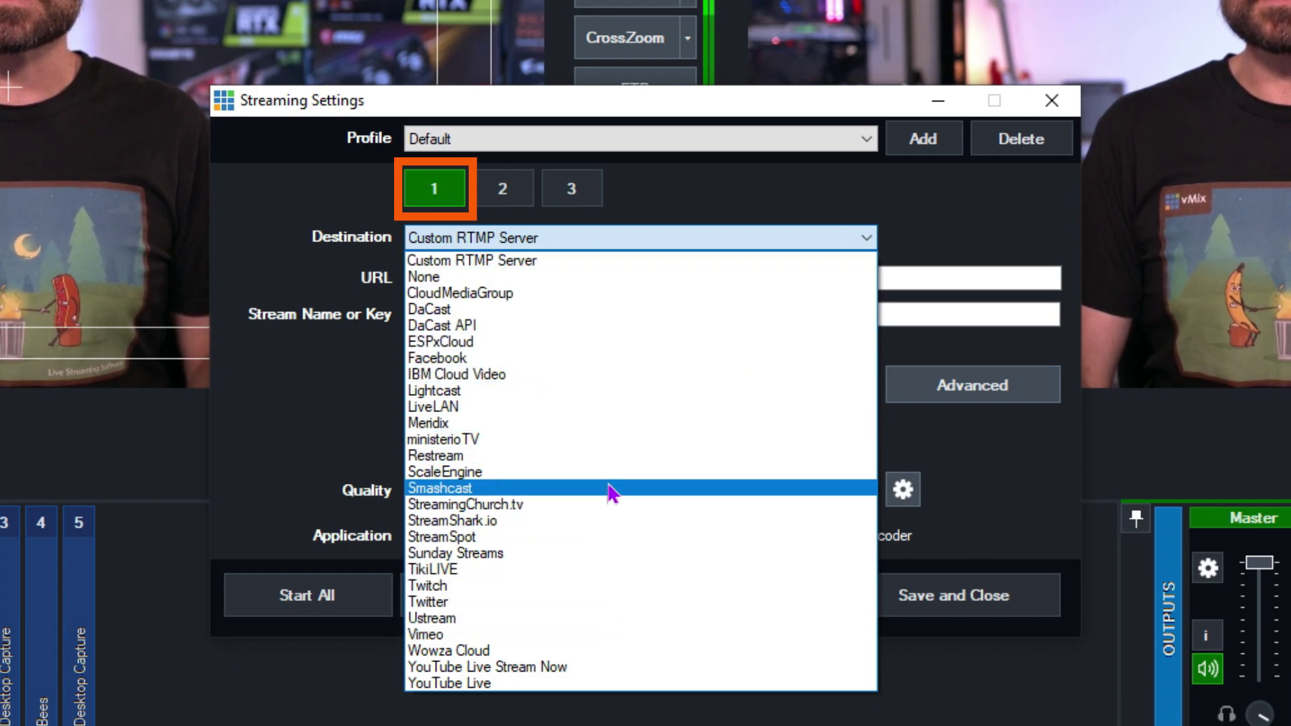
{"action": "left_click", "coordinate": [618, 247]}
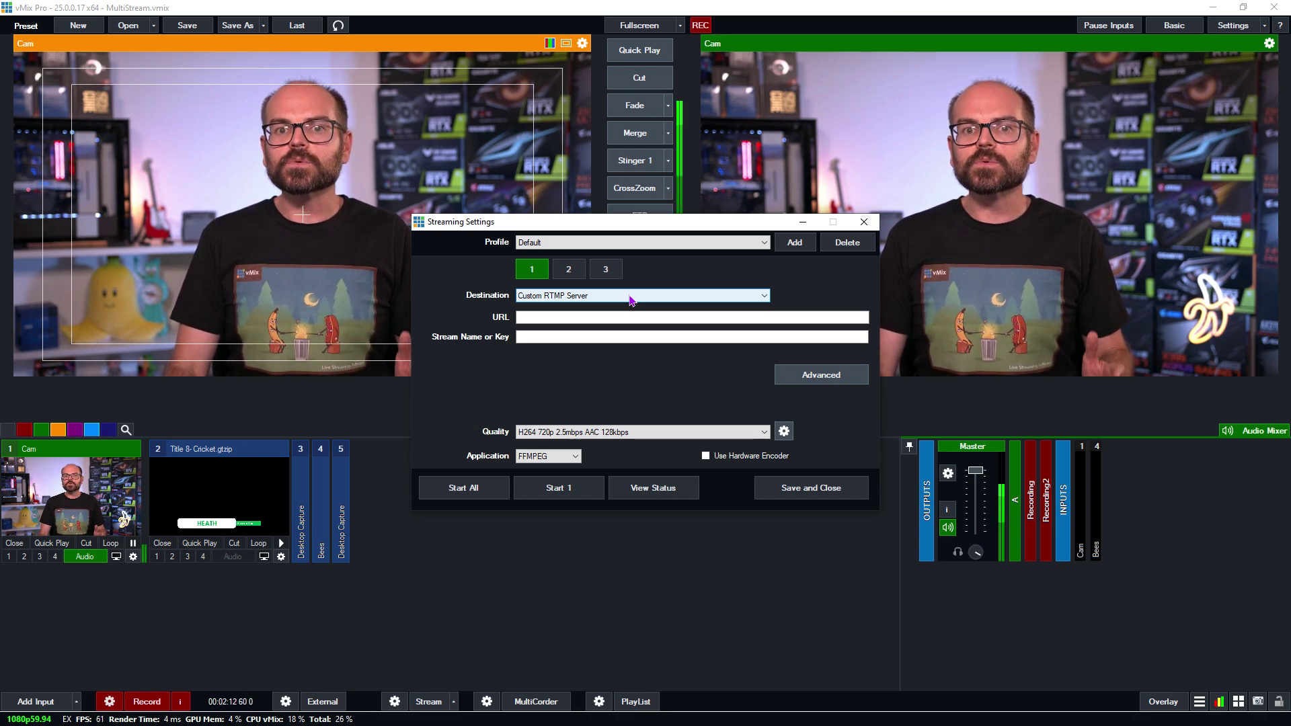
Step: Open stream 1's Destination list to find Facebook
{"action": "left_click", "coordinate": [631, 297]}
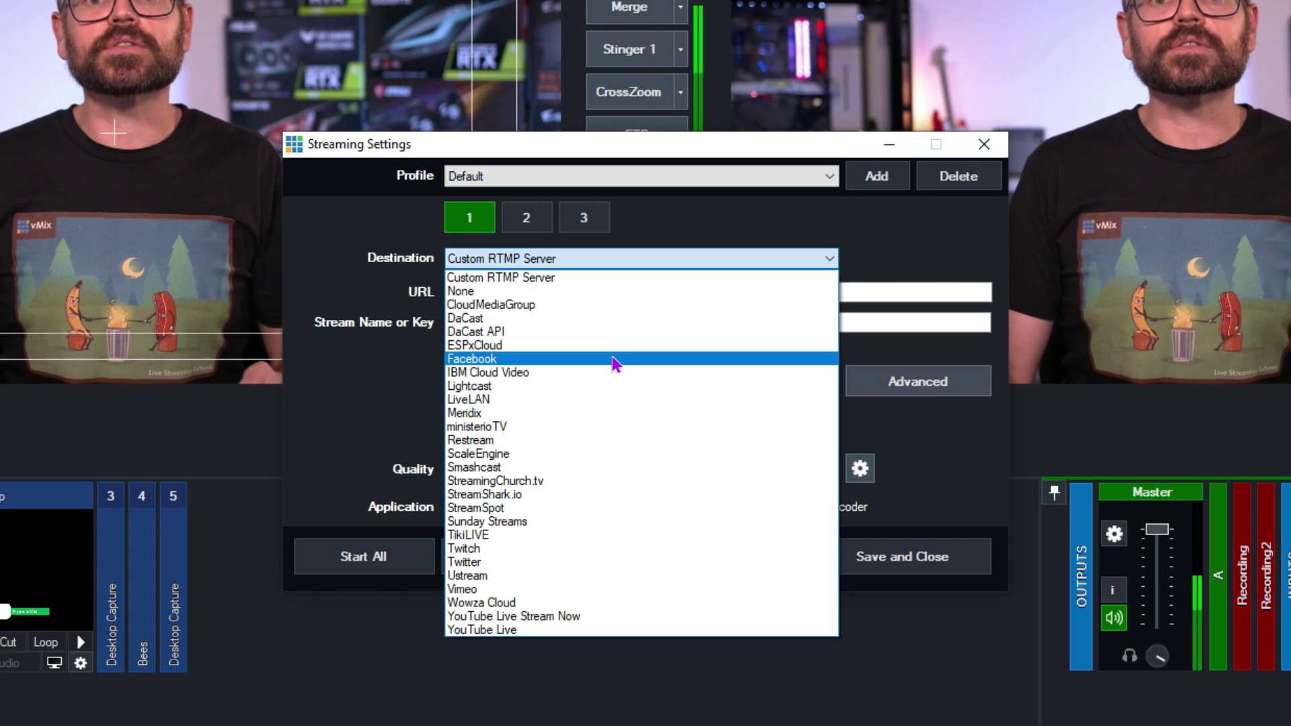
Step: Set stream 1 to Facebook, sign in, and prepare new stream 'Stream 1' with its description
{"action": "left_click", "coordinate": [613, 358]}
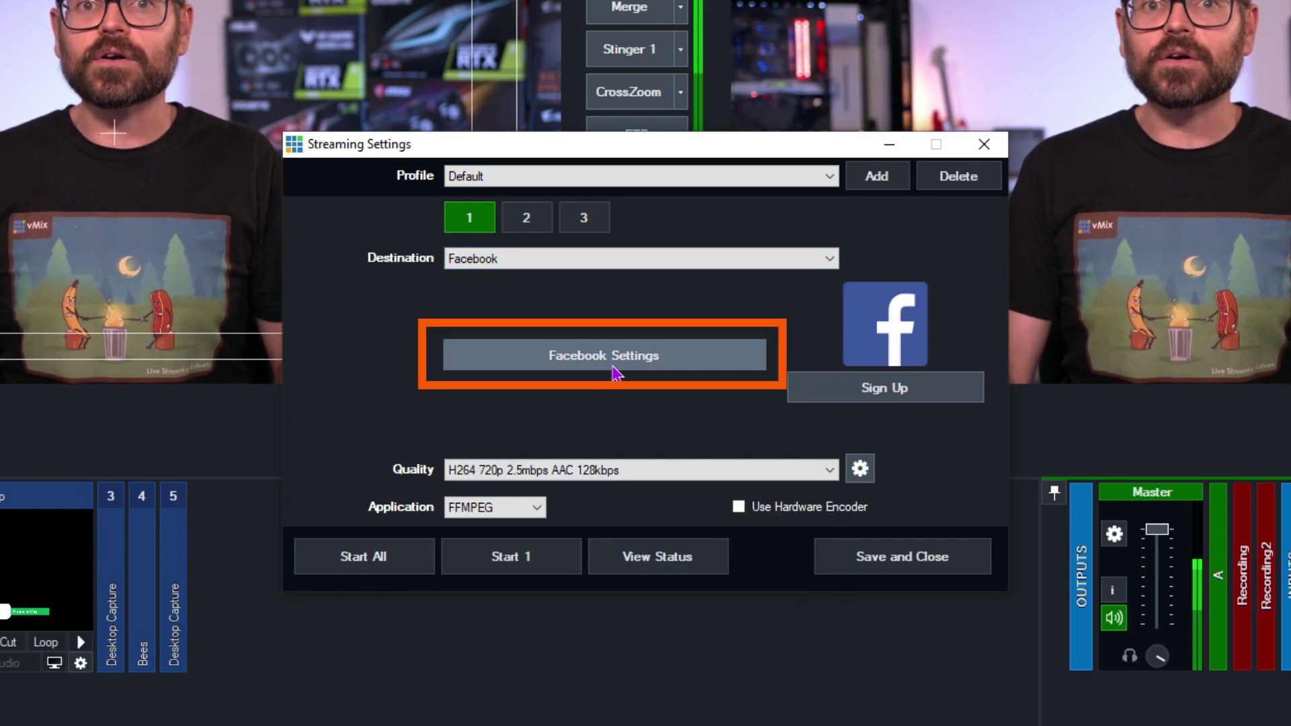
{"action": "left_click", "coordinate": [613, 363]}
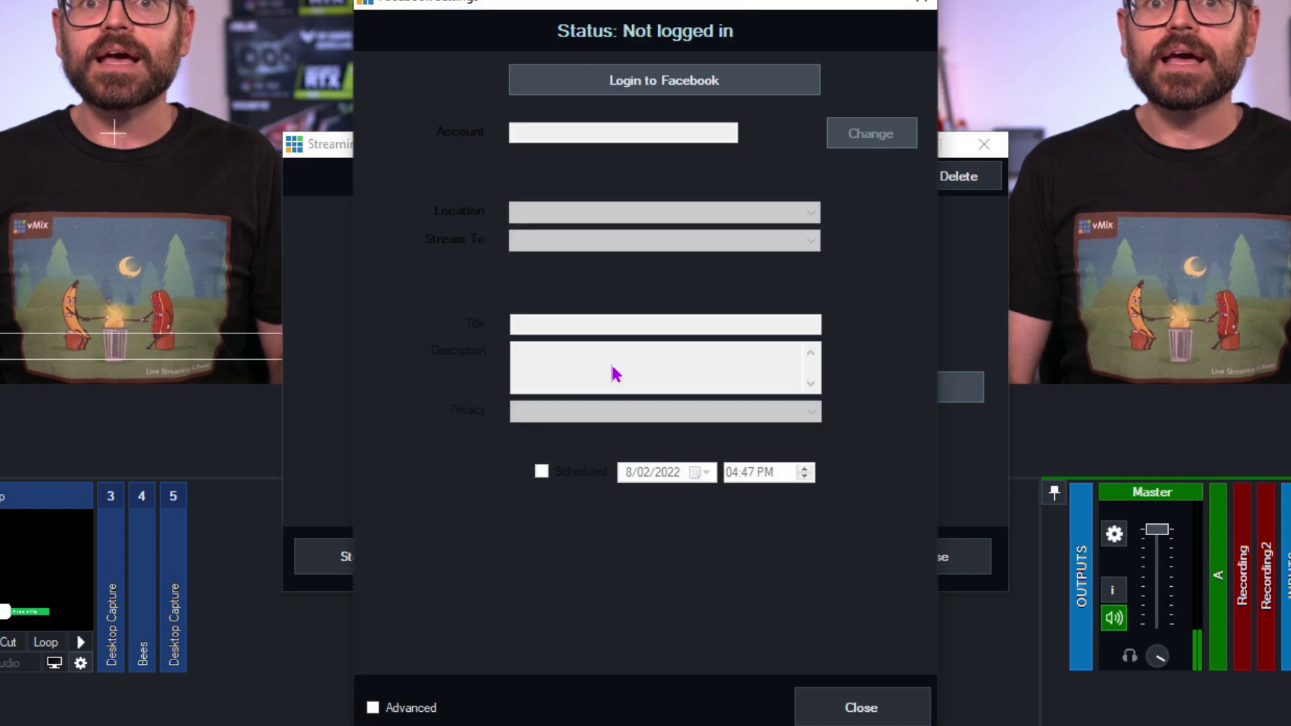
{"action": "left_click", "coordinate": [659, 91]}
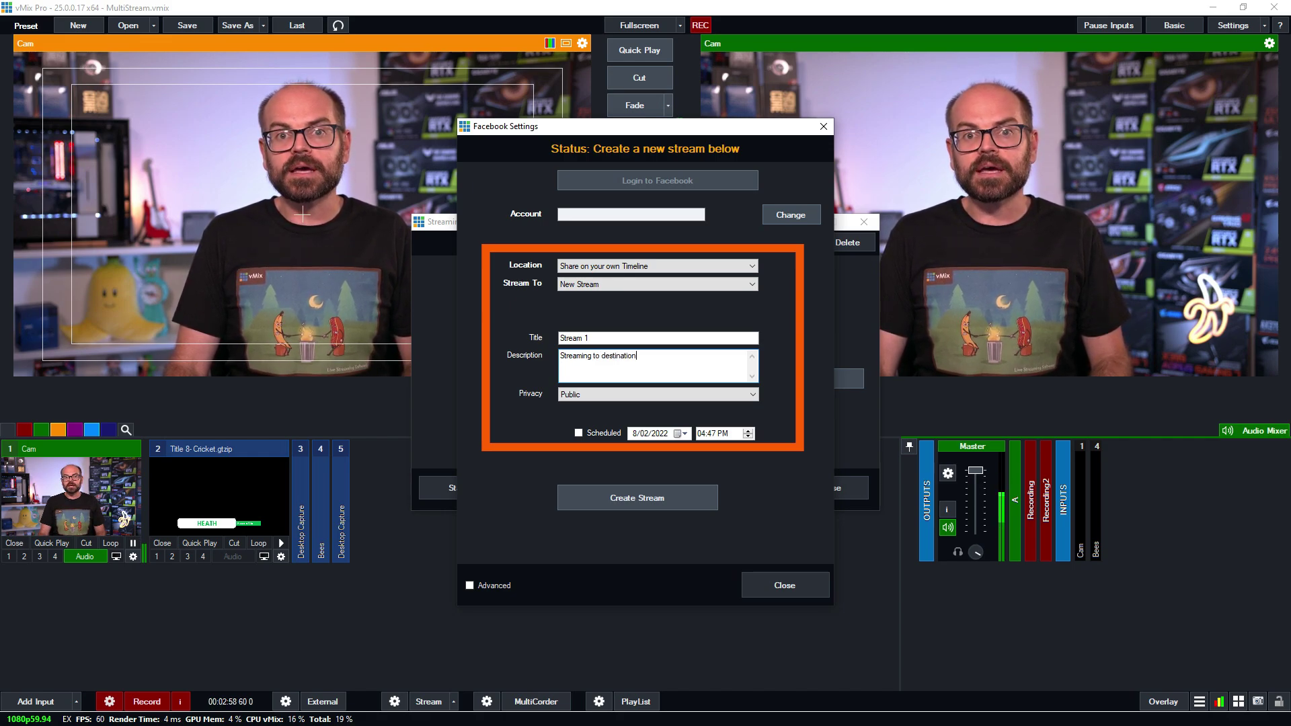
{"action": "left_click", "coordinate": [603, 394]}
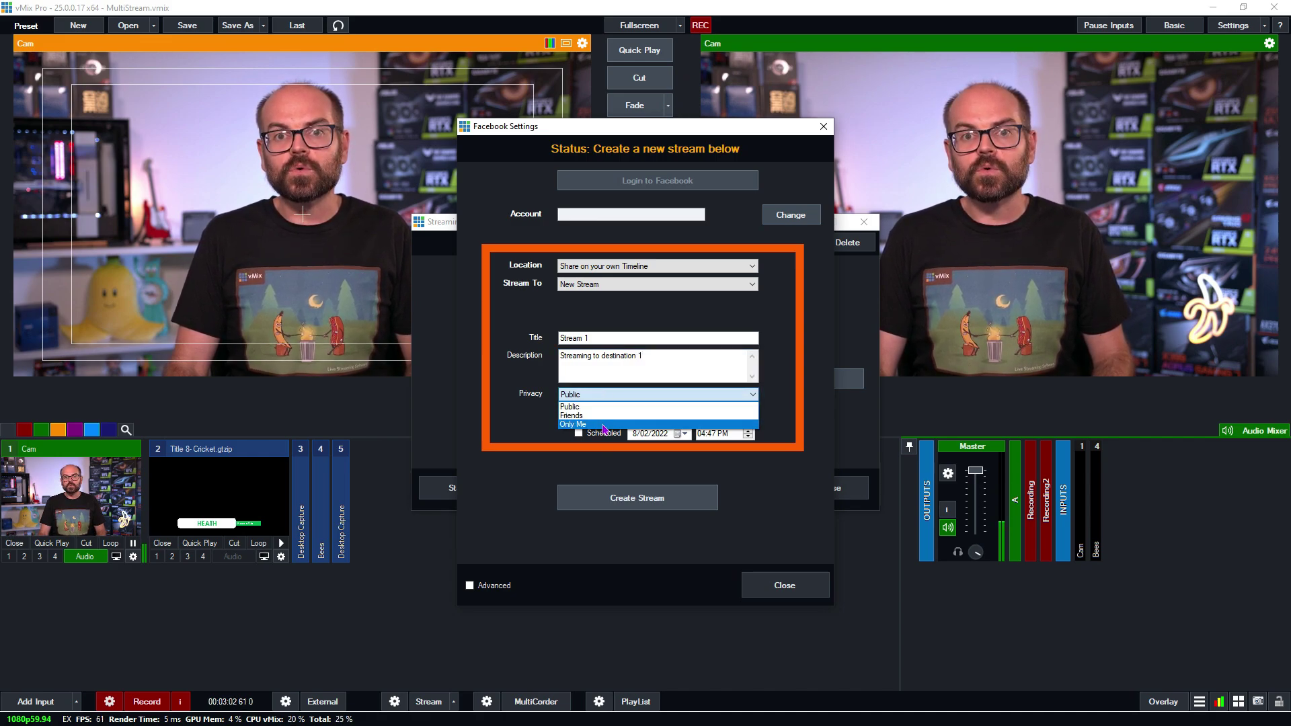
Step: Set the Facebook stream's privacy to Only Me and create the Stream 1 broadcast
{"action": "left_click", "coordinate": [603, 425]}
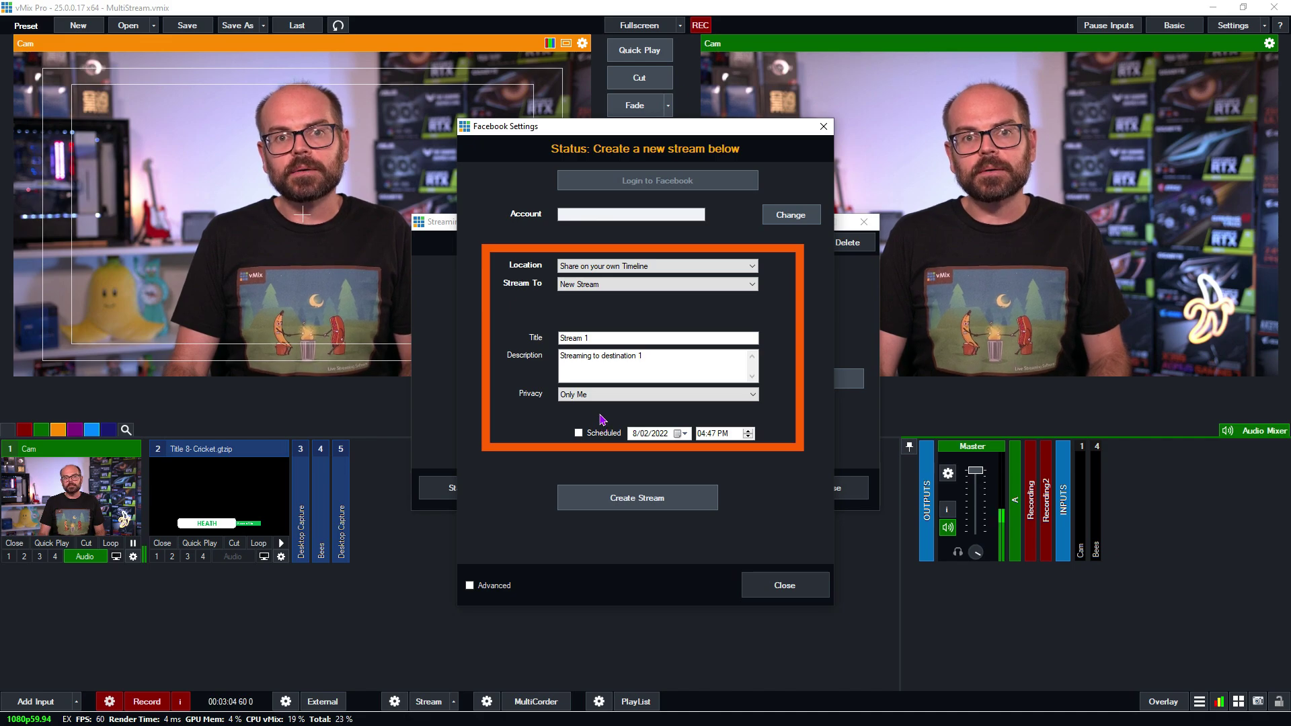
{"action": "left_click", "coordinate": [602, 396]}
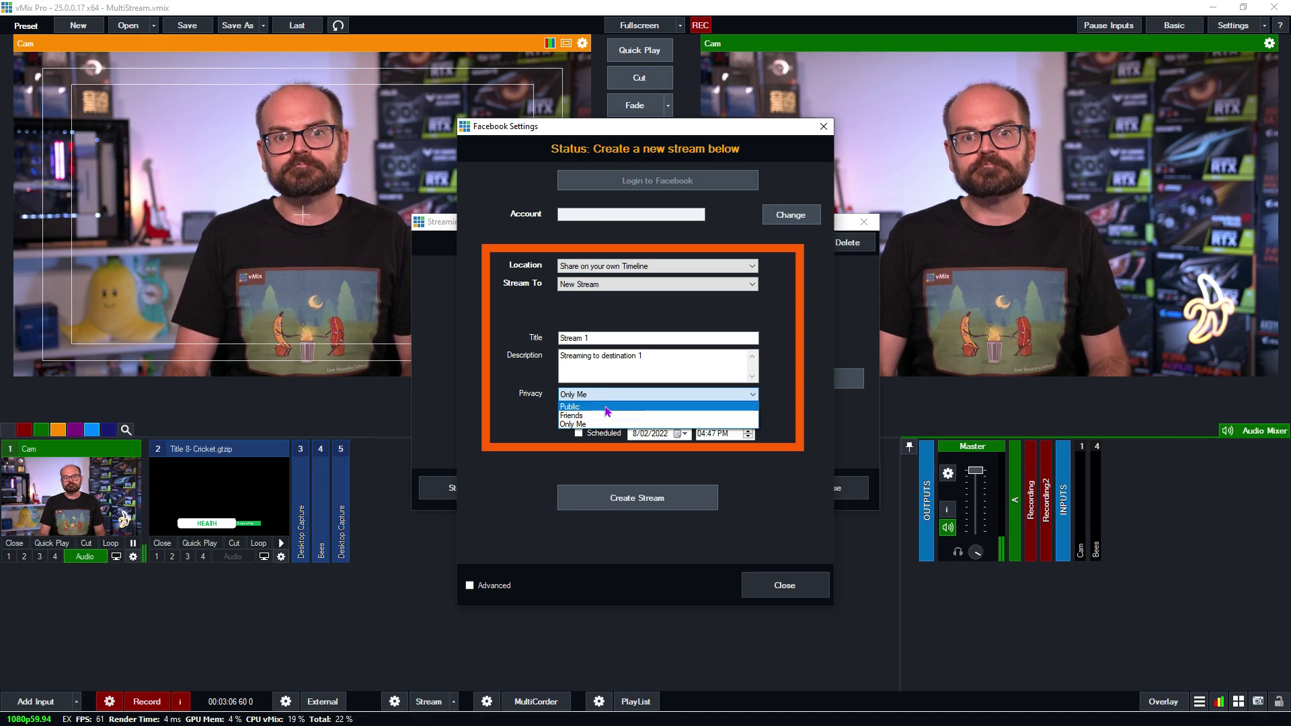
{"action": "left_click", "coordinate": [530, 408]}
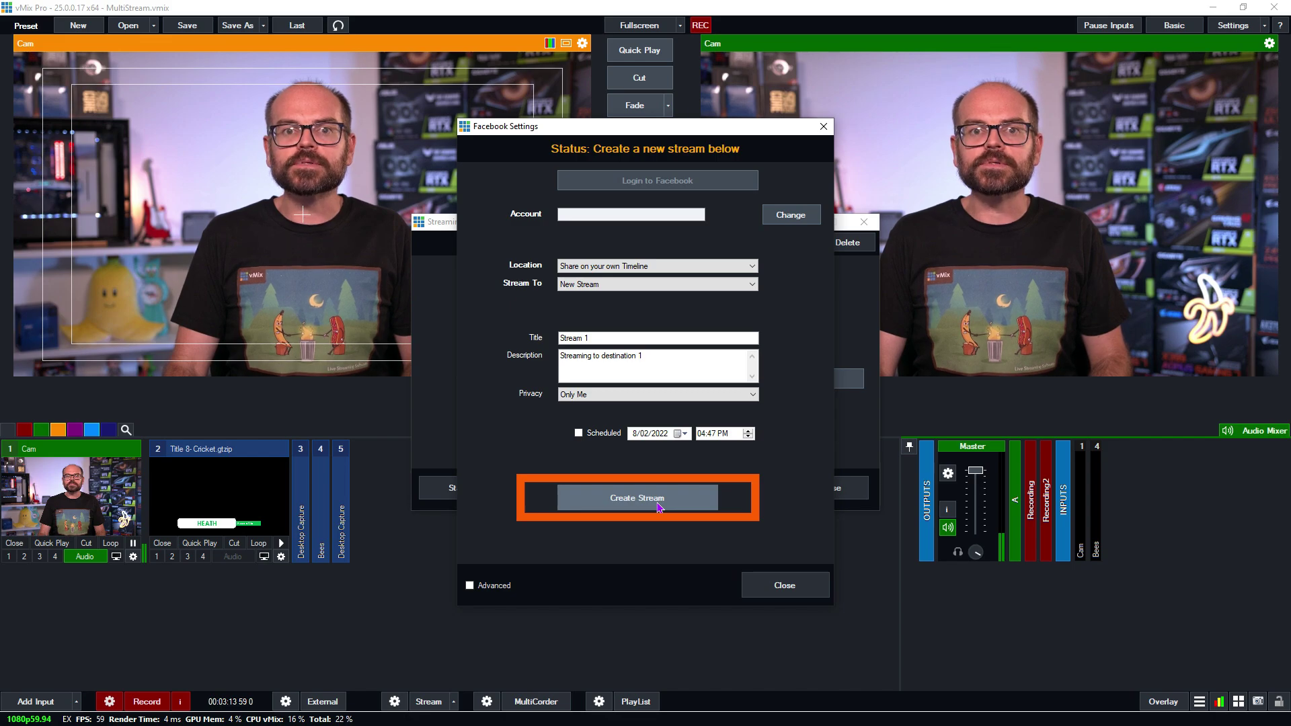
{"action": "left_click", "coordinate": [659, 507]}
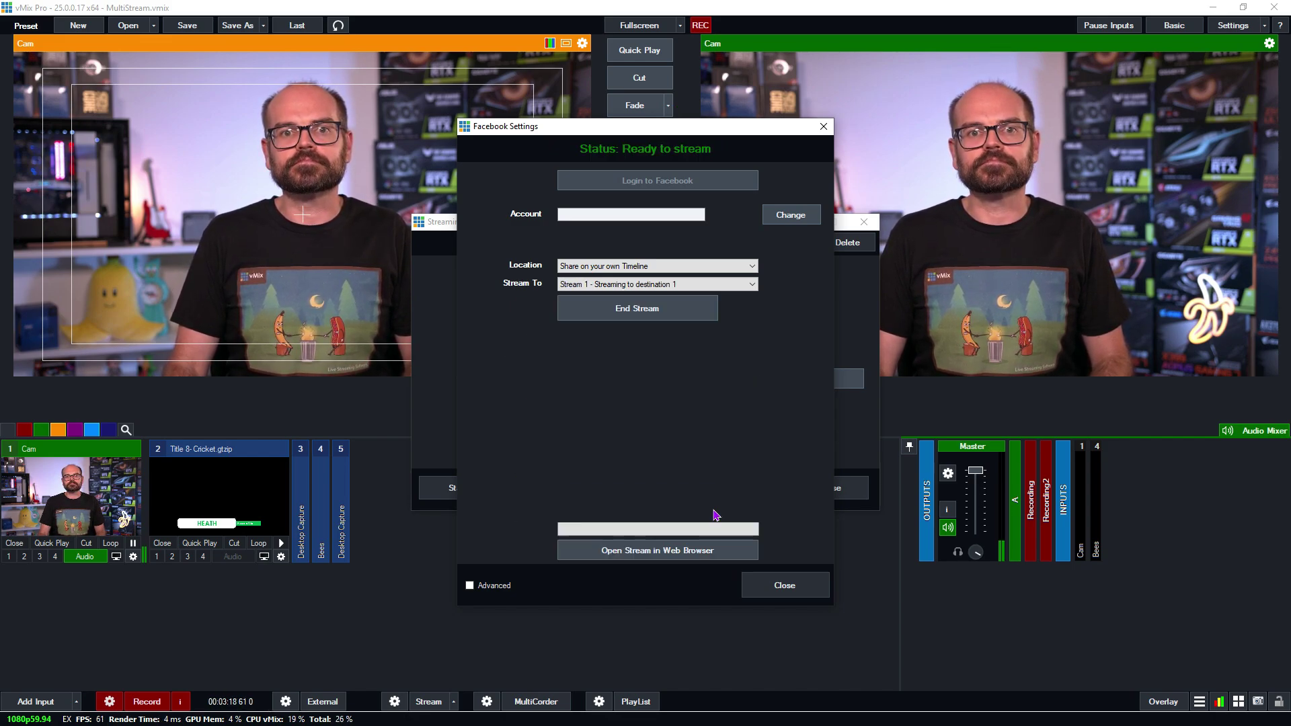
Step: Close Facebook Settings and pick H264 1080p 4.5mbps AAC 128kbps as stream 1's quality
{"action": "left_click", "coordinate": [785, 586]}
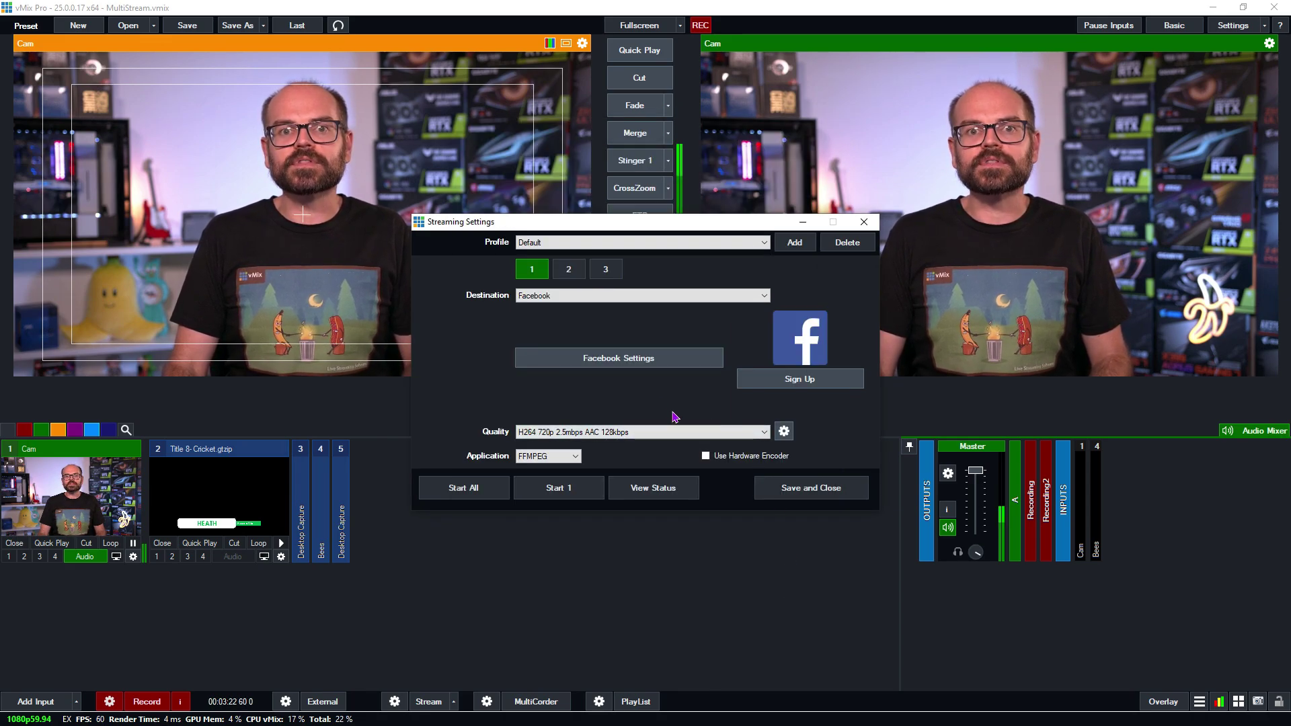
{"action": "left_click", "coordinate": [676, 435]}
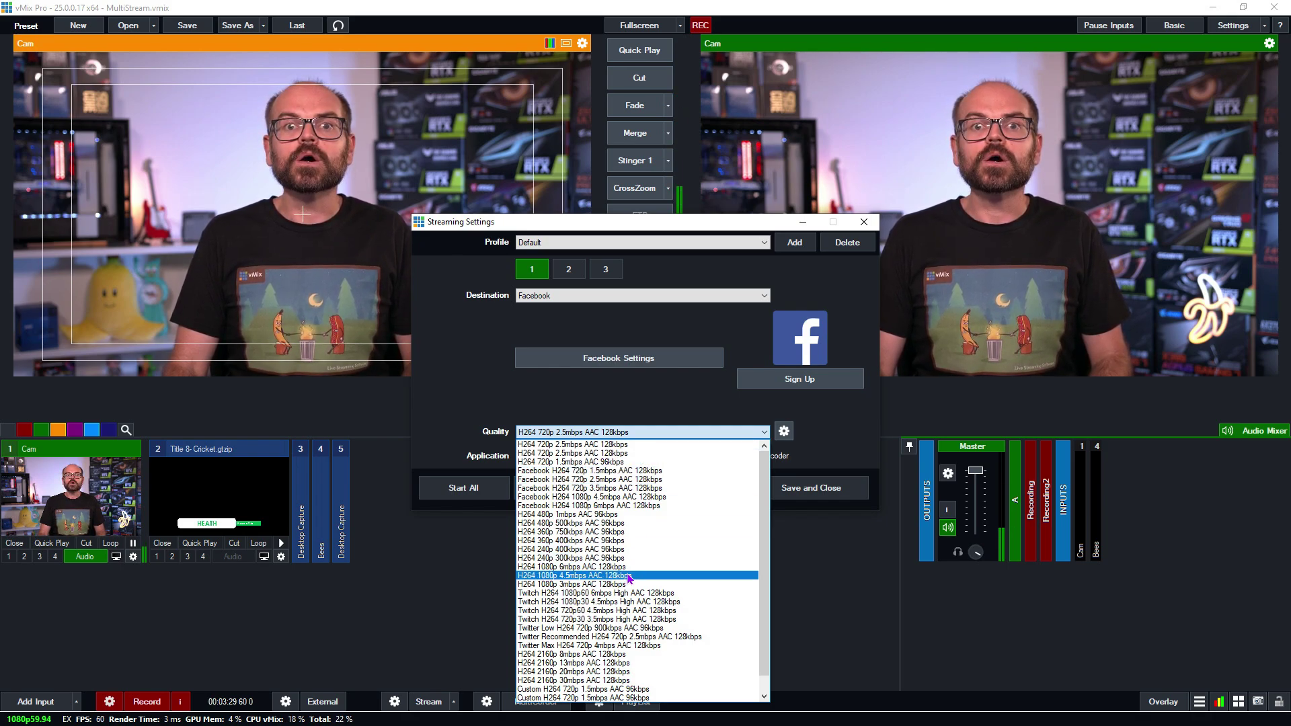
{"action": "left_click", "coordinate": [630, 576]}
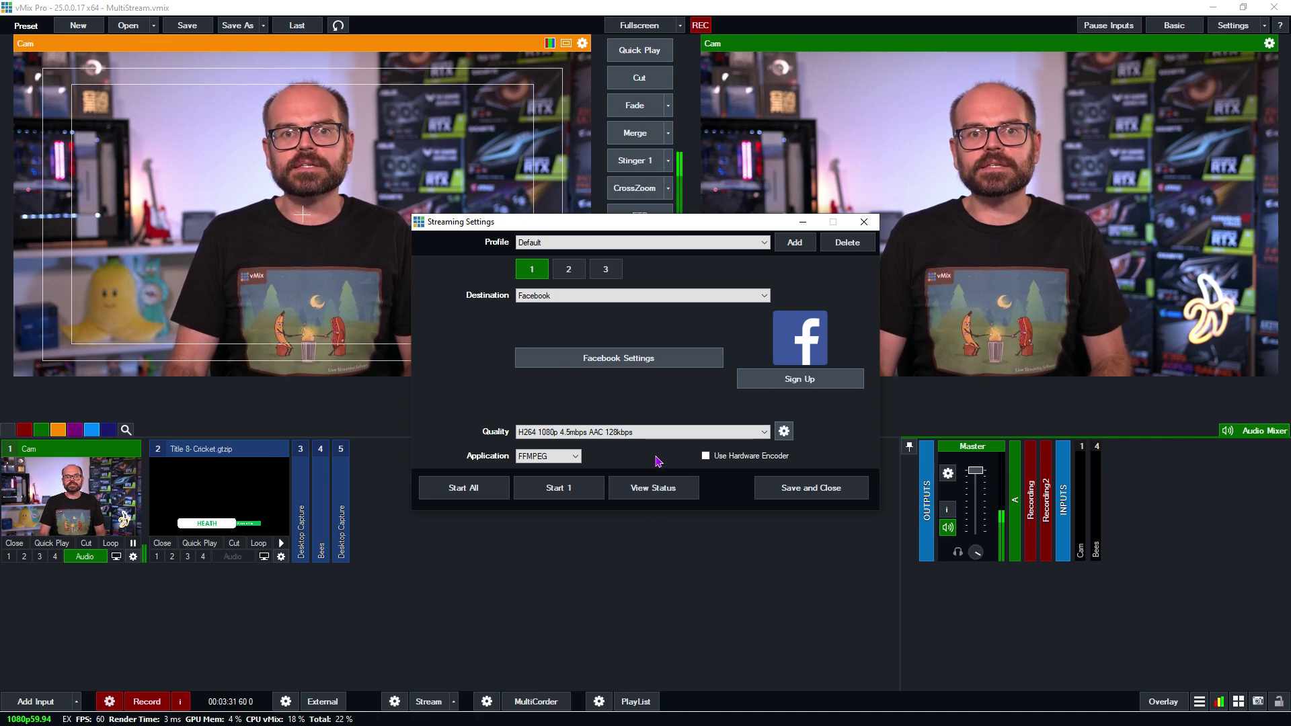
{"action": "left_click", "coordinate": [785, 434]}
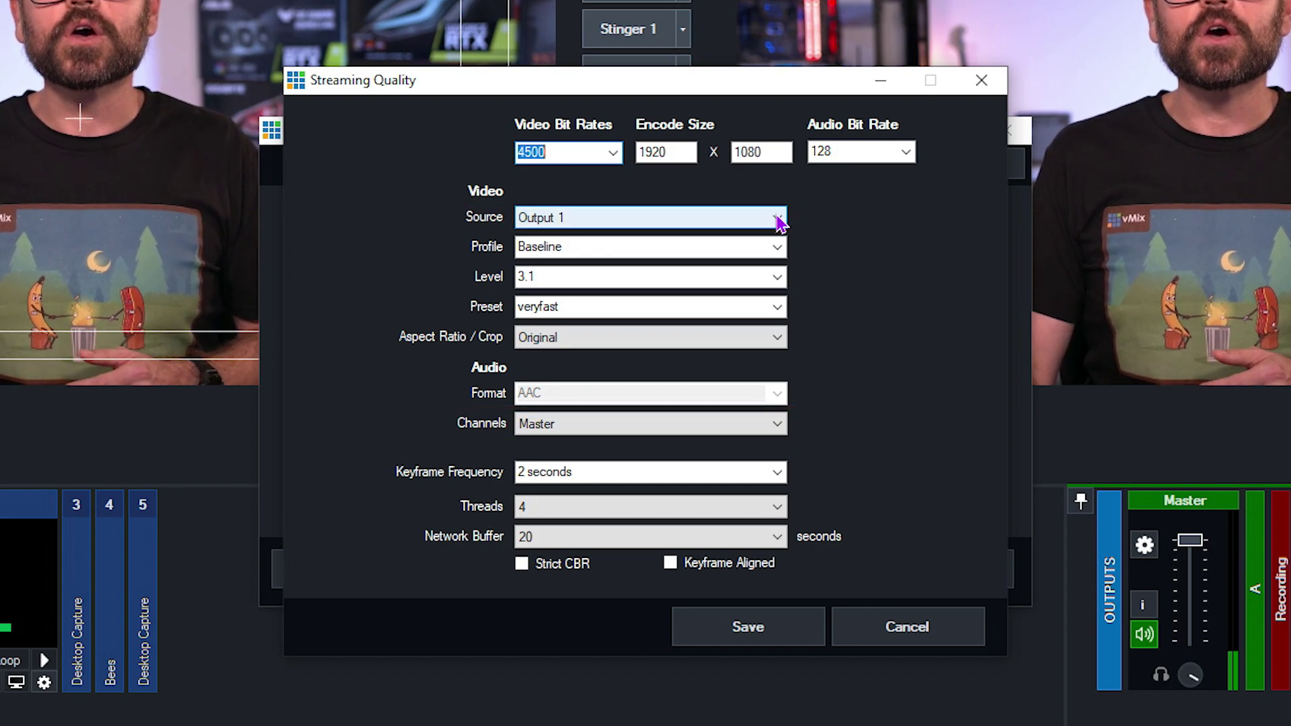
{"action": "left_click", "coordinate": [778, 219]}
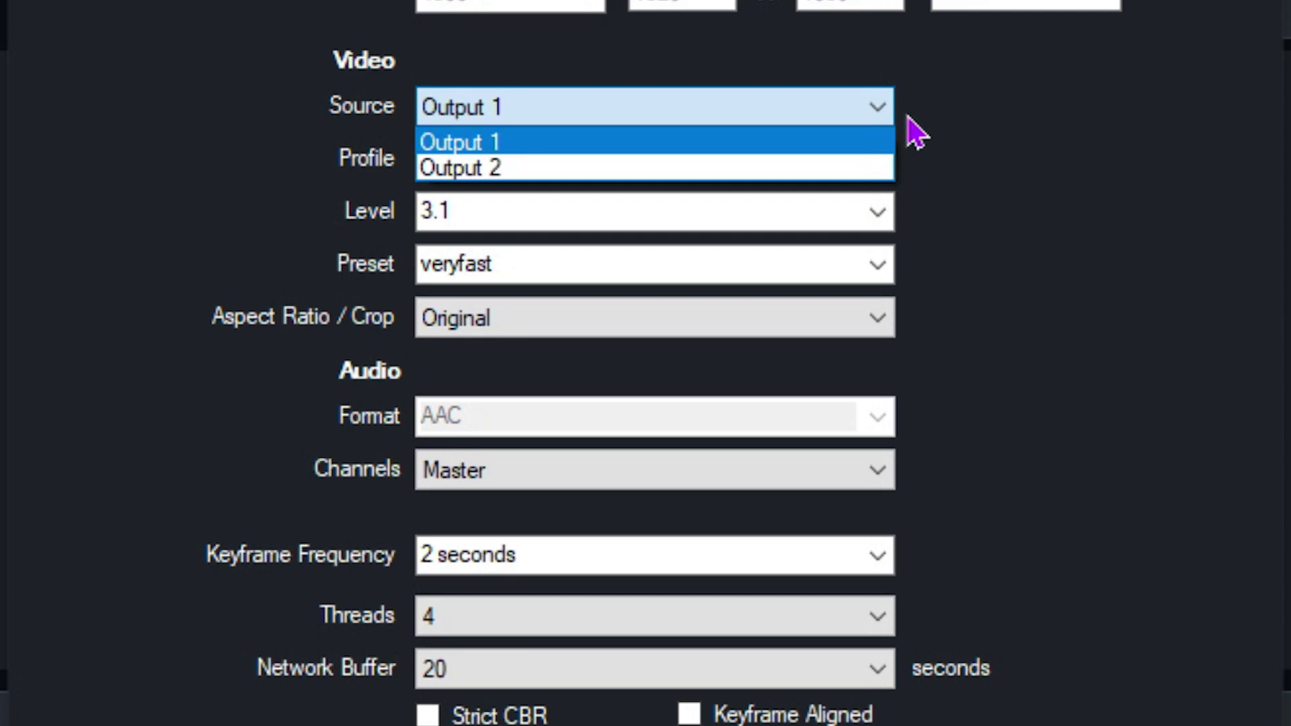
{"action": "left_click", "coordinate": [948, 127]}
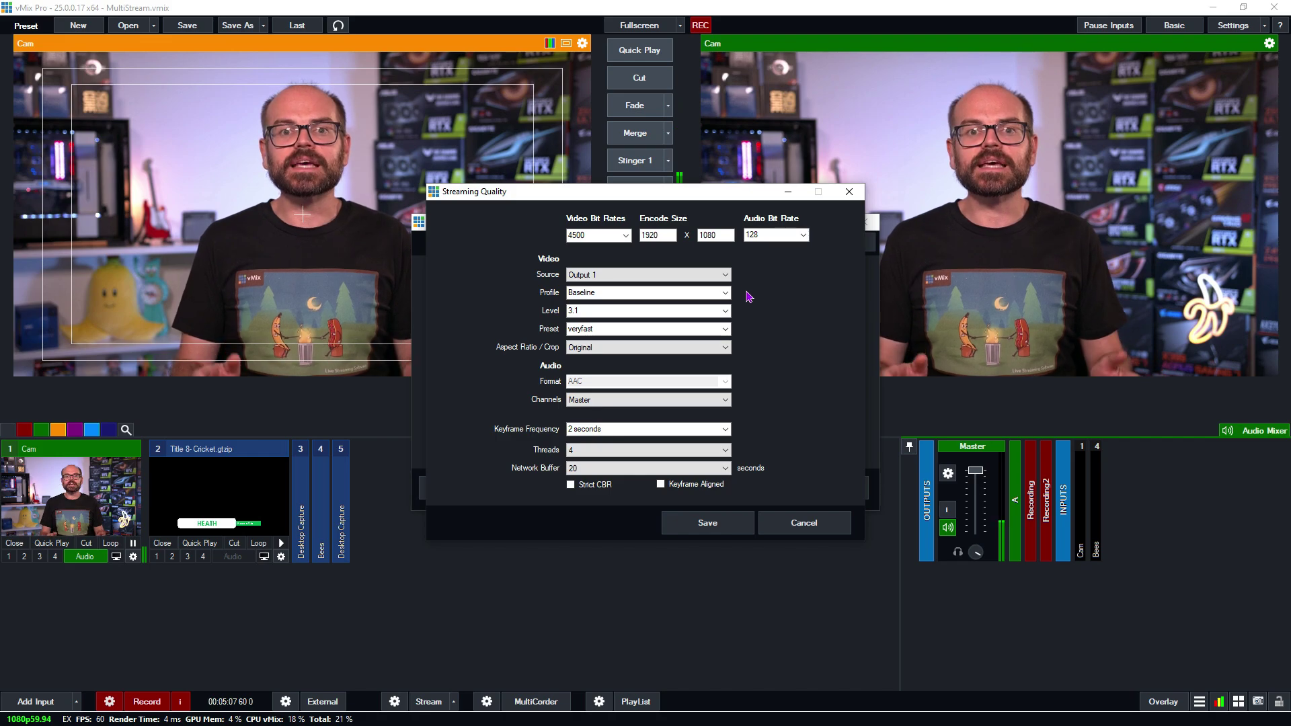
{"action": "left_click", "coordinate": [725, 400]}
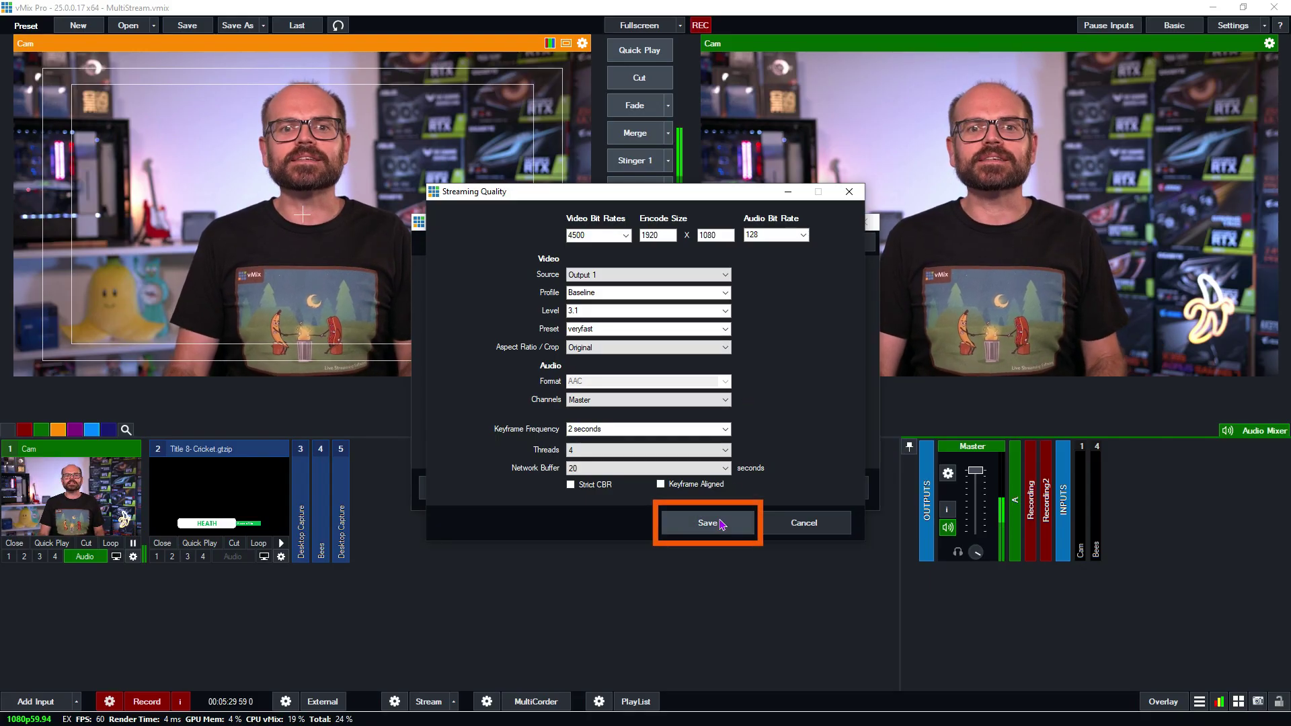
{"action": "left_click", "coordinate": [715, 524]}
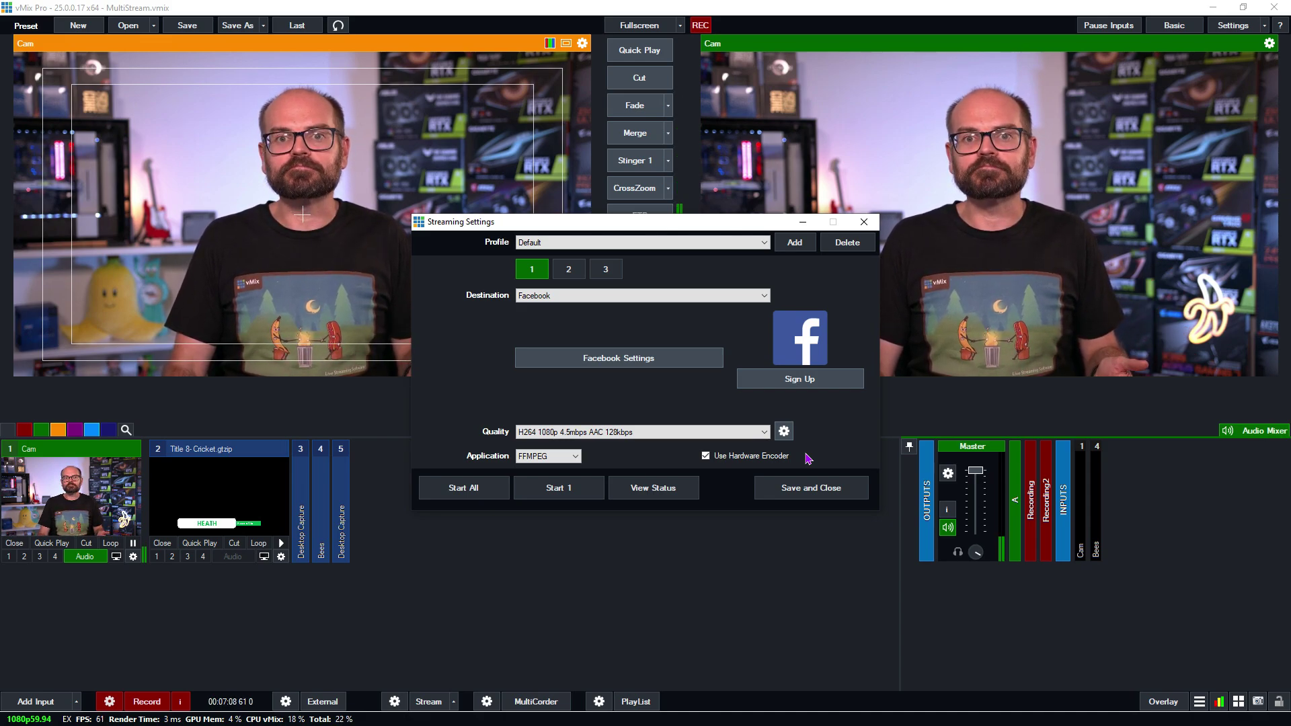
Step: Switch to stream 2 and choose YouTube Live Stream Now as its destination
{"action": "left_click", "coordinate": [568, 270]}
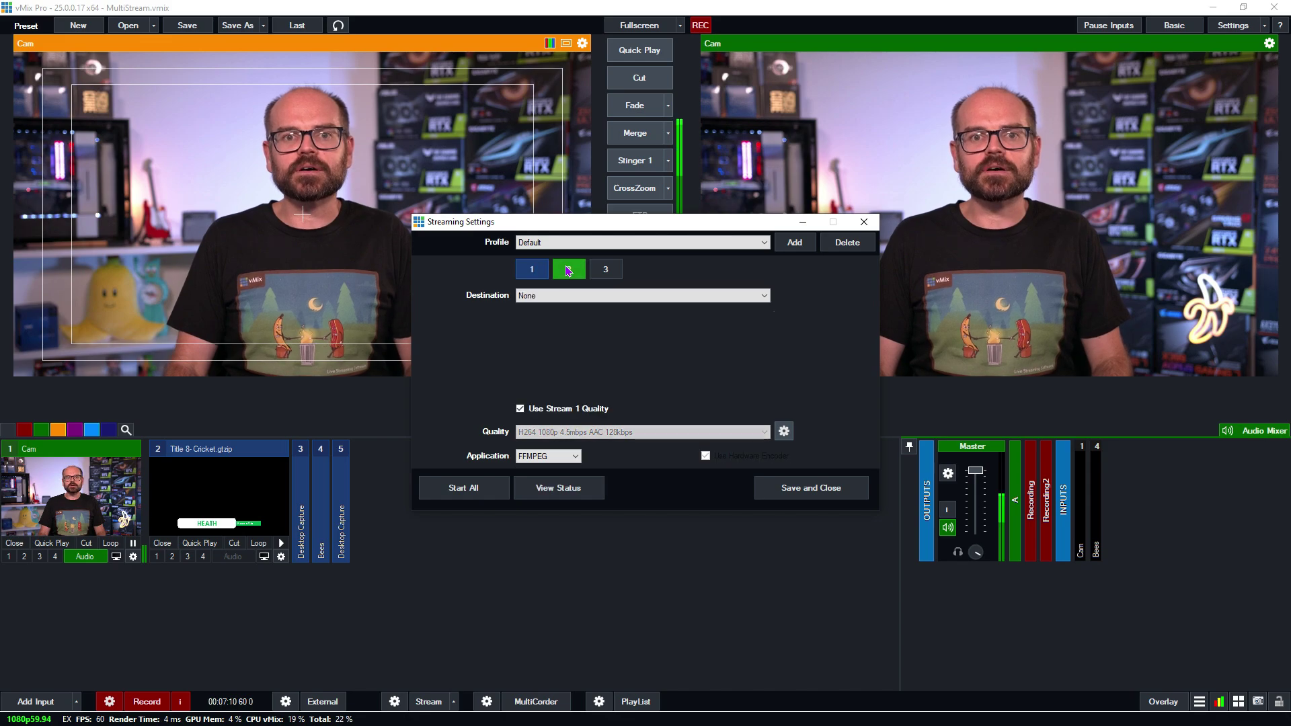
{"action": "left_click", "coordinate": [575, 296]}
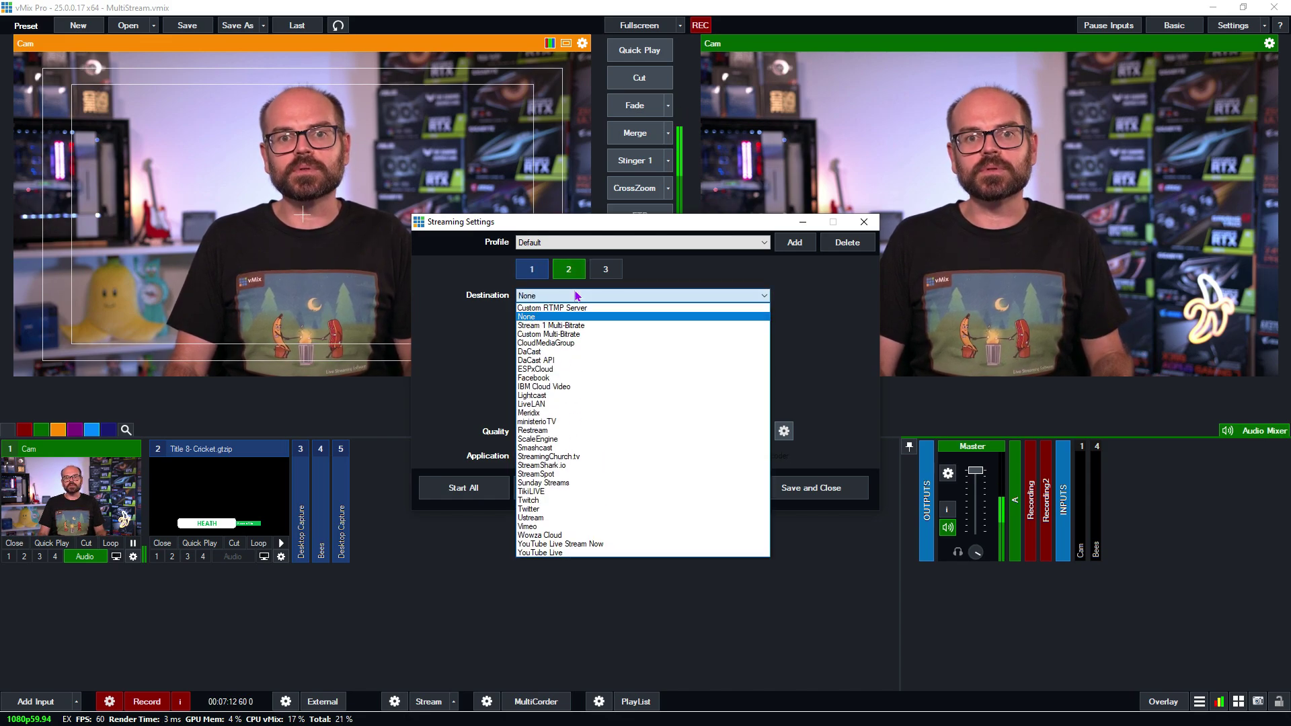
{"action": "left_click", "coordinate": [596, 544]}
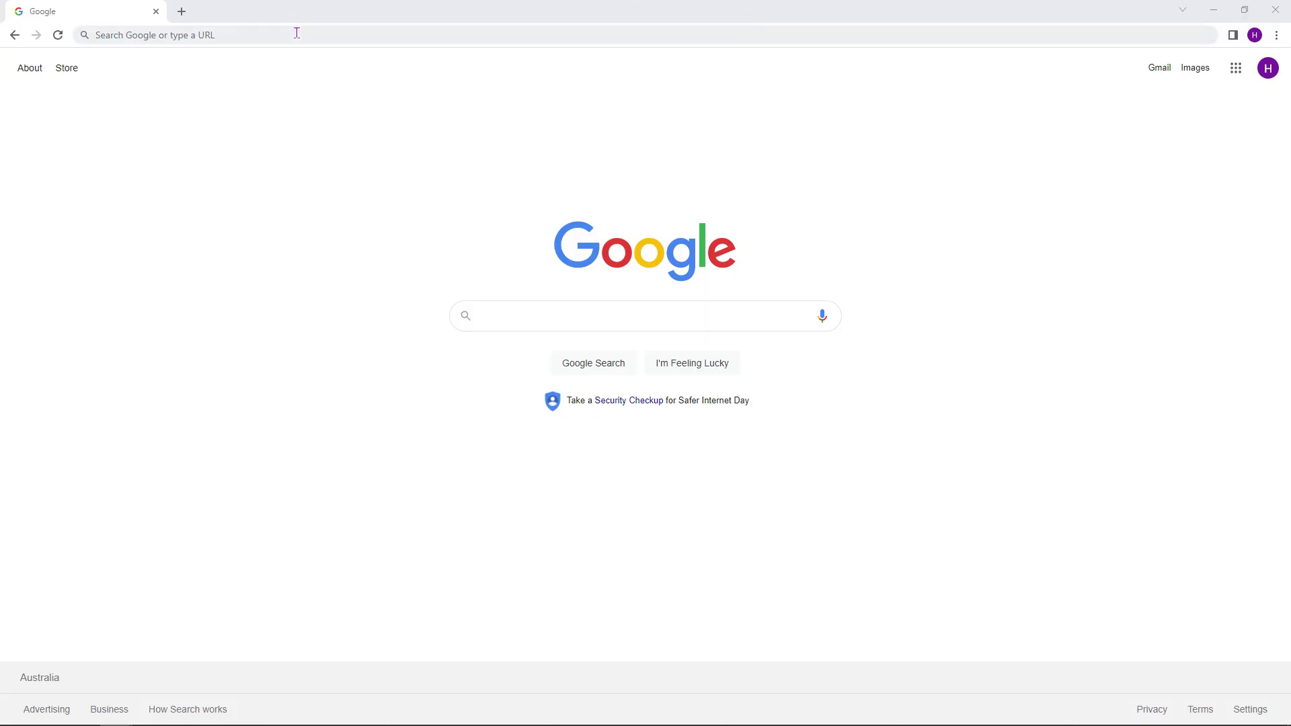
Step: Go to studio.youtube.com in Chrome and reveal the Go live option under CREATE
{"action": "left_click", "coordinate": [299, 33]}
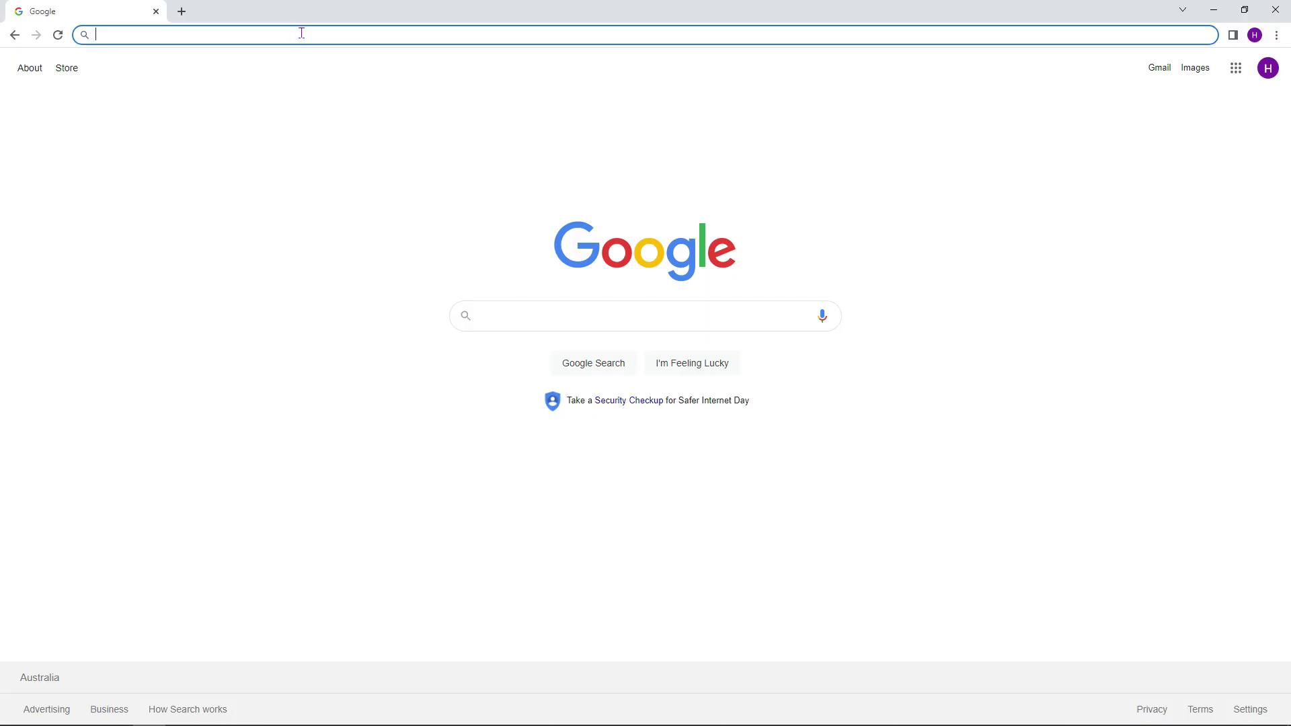
{"action": "type", "text": "studio"}
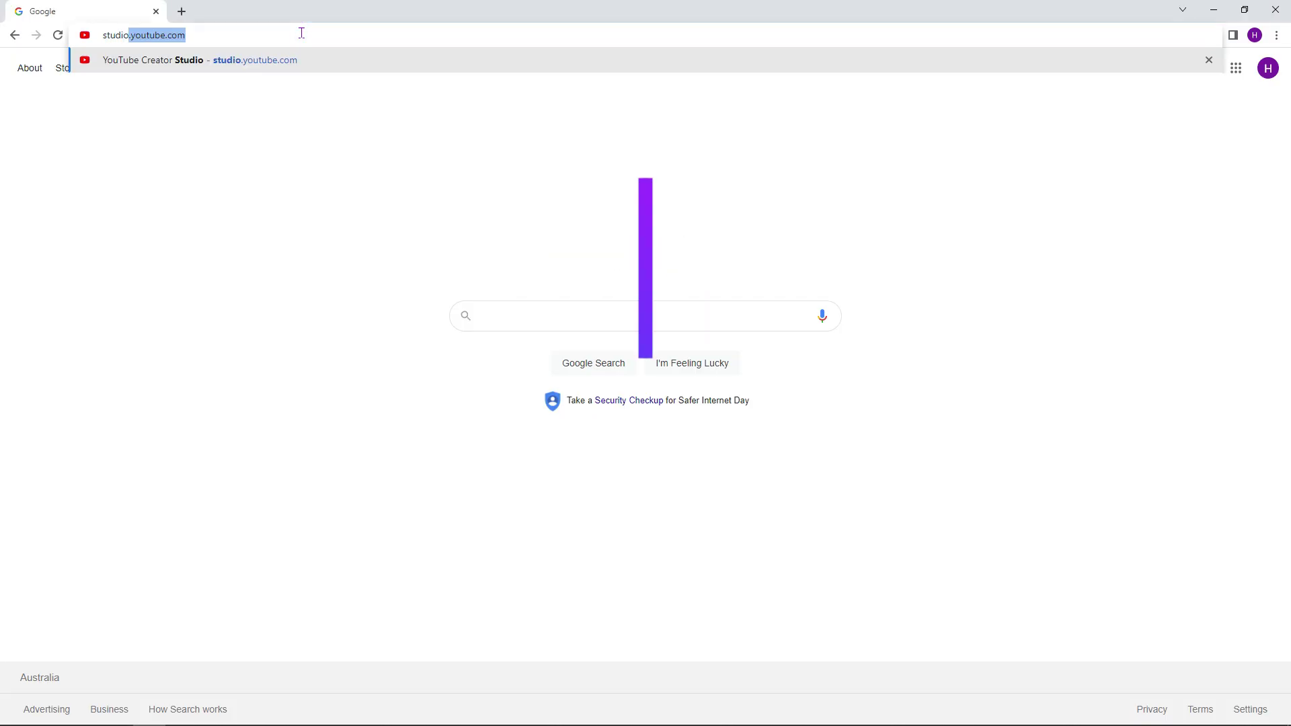
{"action": "type", "text": ".youtube"}
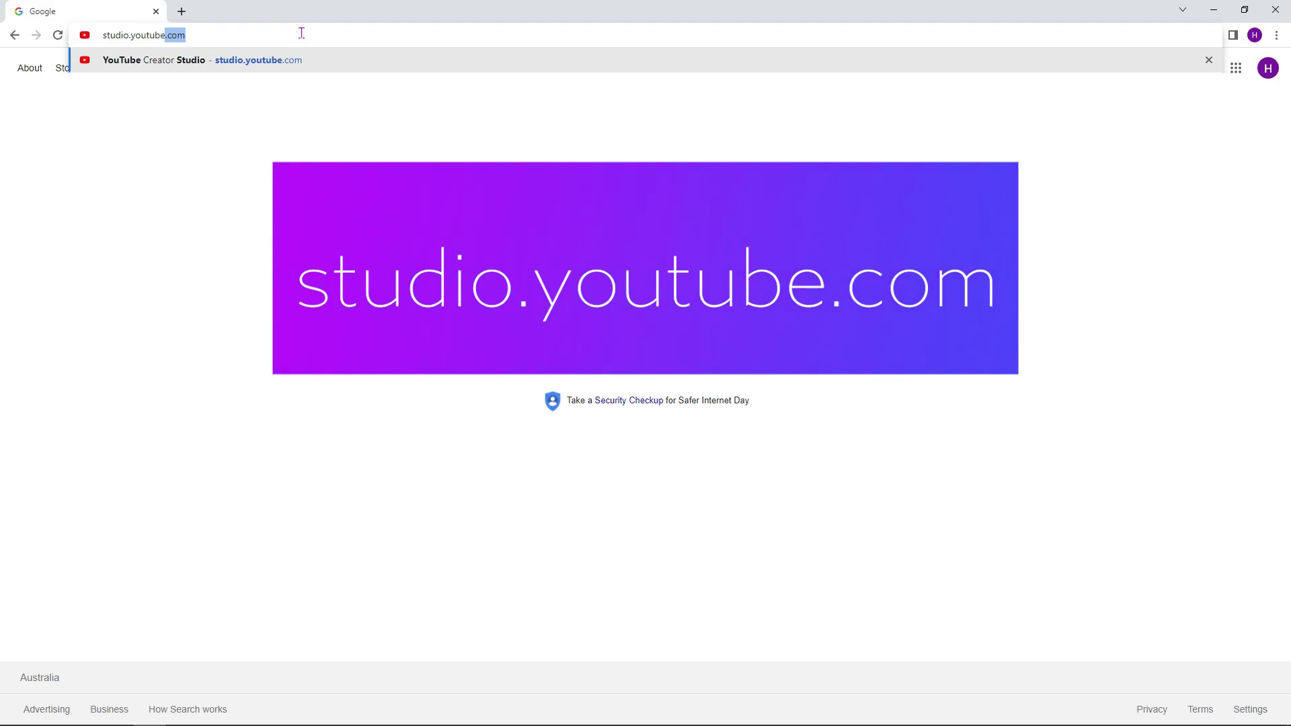
{"action": "key", "text": "Return"}
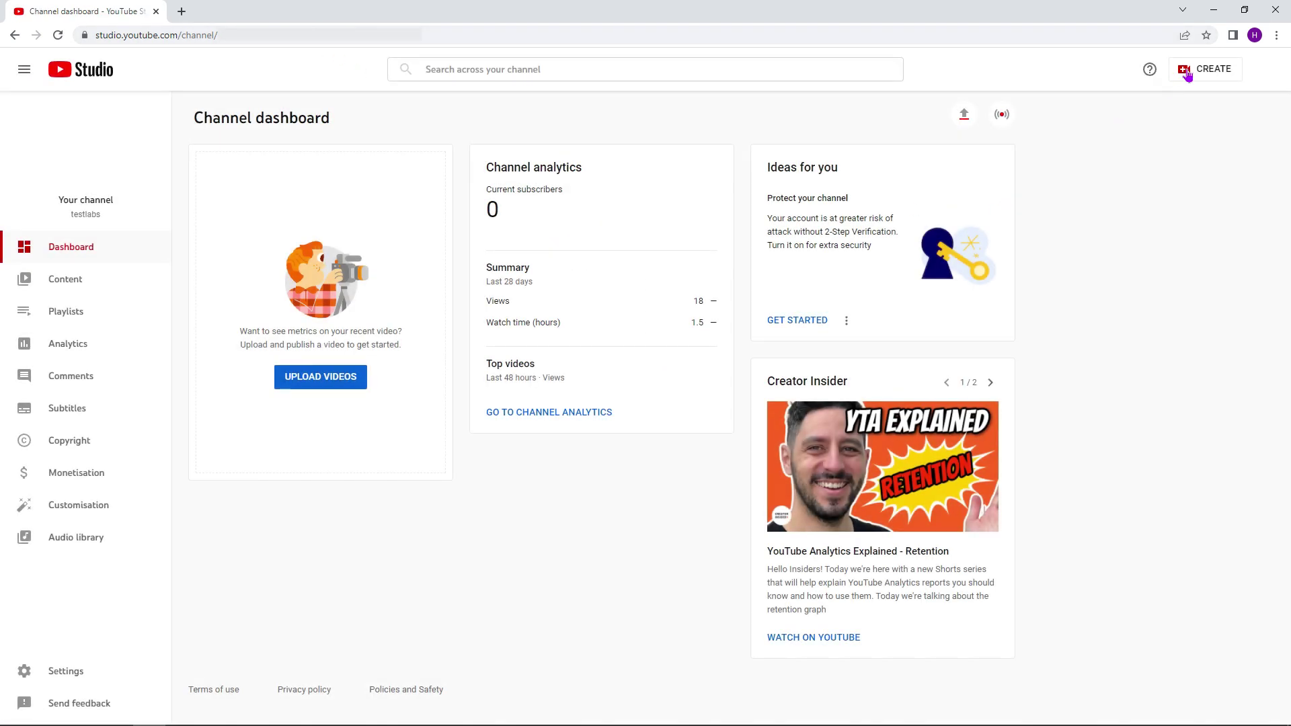
{"action": "left_click", "coordinate": [1187, 73]}
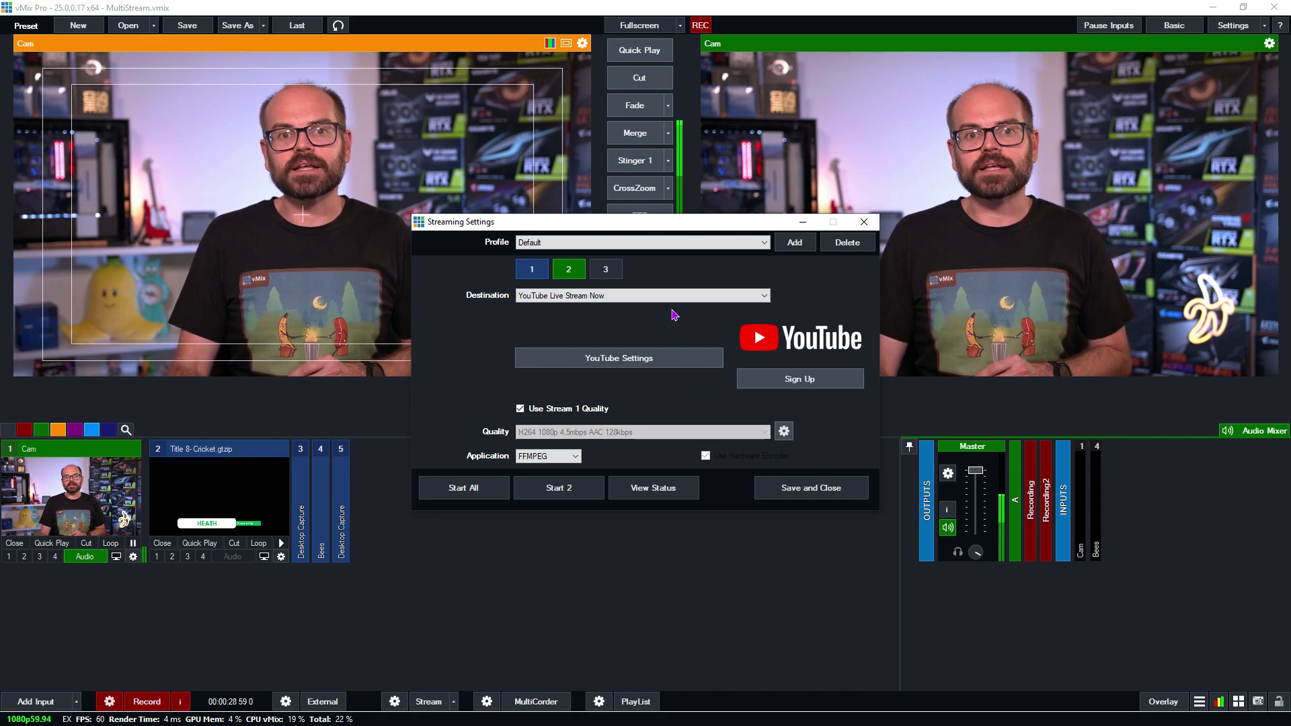
Step: Start the YouTube login from stream 2's YouTube Settings
{"action": "left_click", "coordinate": [668, 362]}
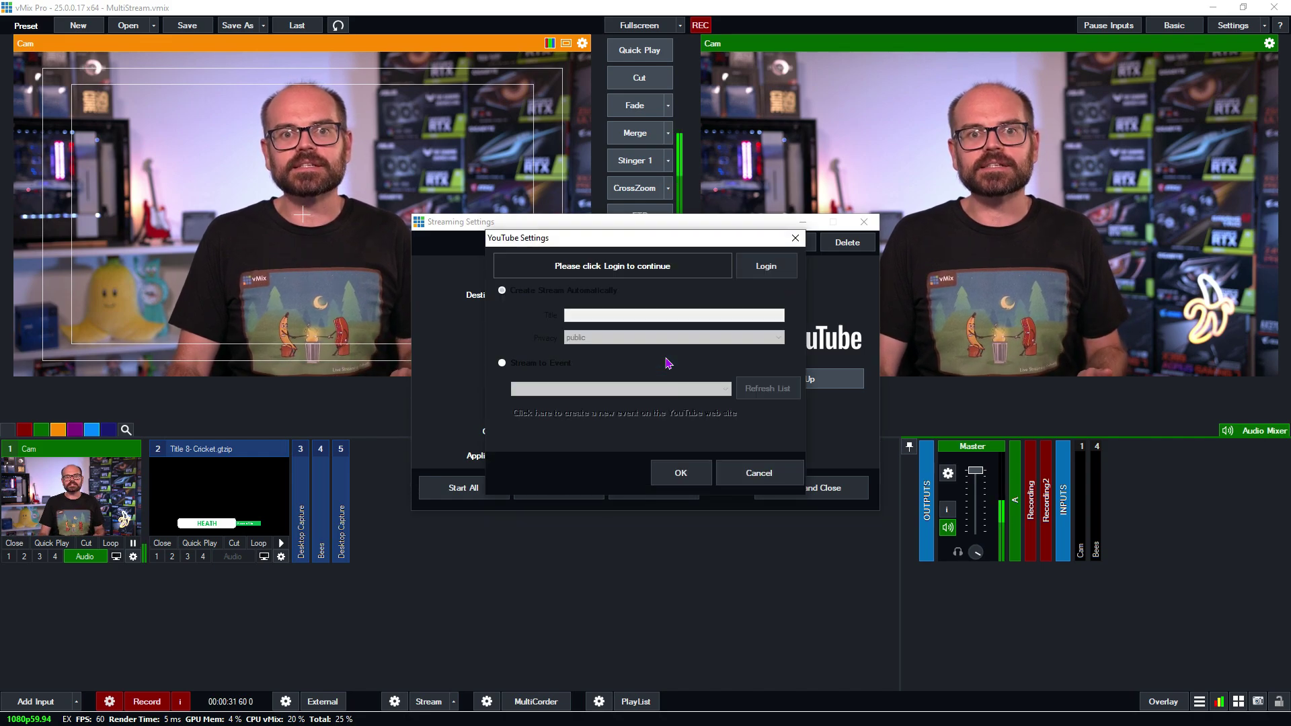
{"action": "left_click", "coordinate": [793, 269]}
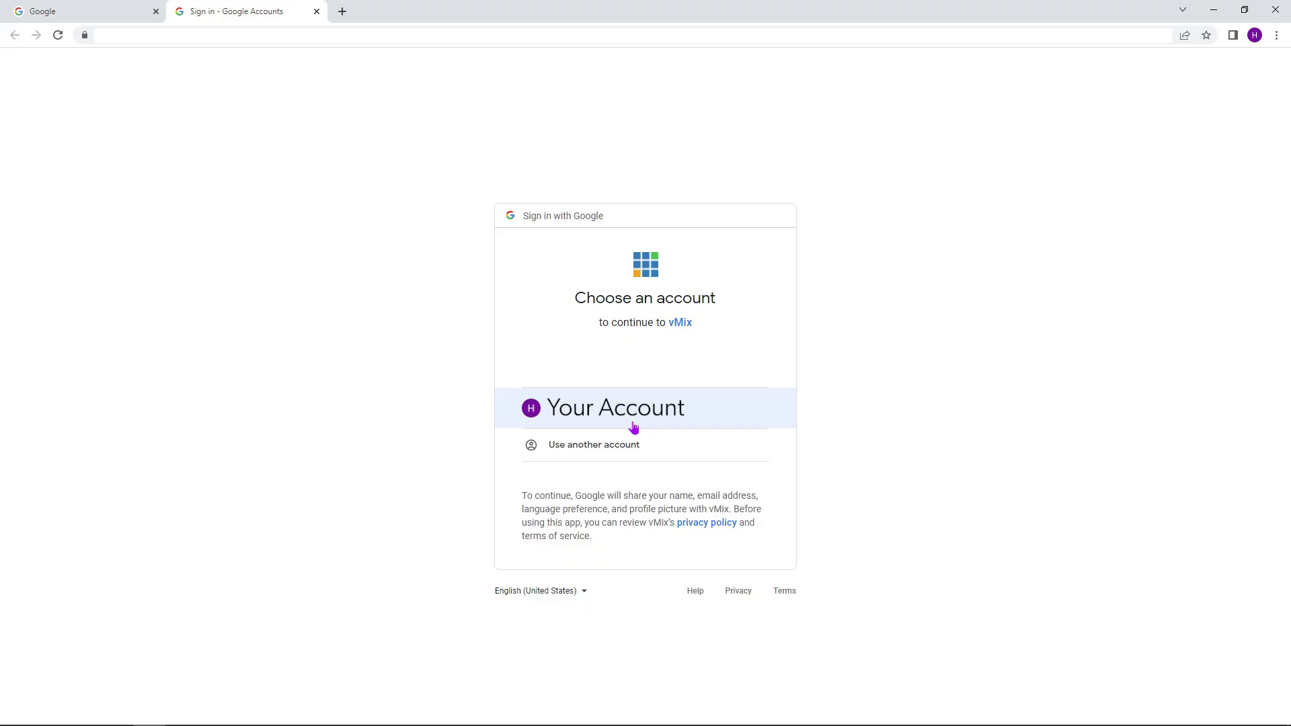
Step: Choose the Google account and allow vMix to manage the YouTube account
{"action": "left_click", "coordinate": [634, 426]}
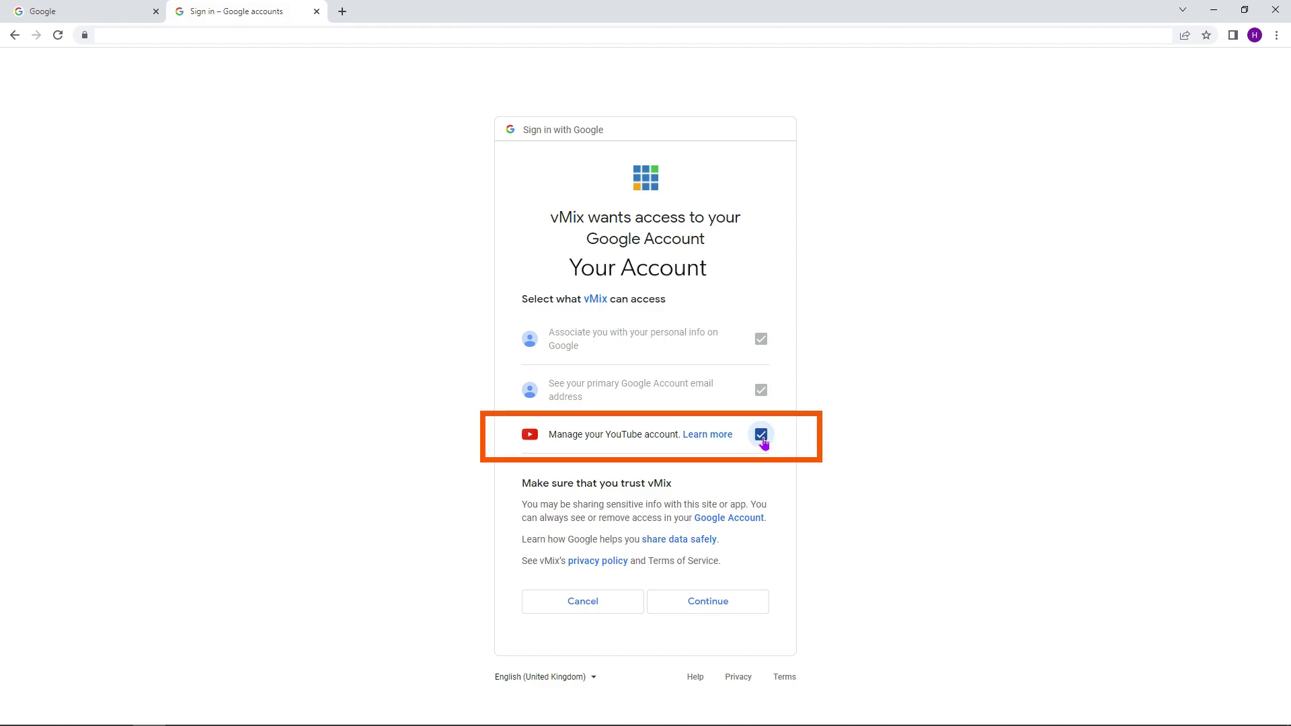
{"action": "left_click", "coordinate": [732, 608]}
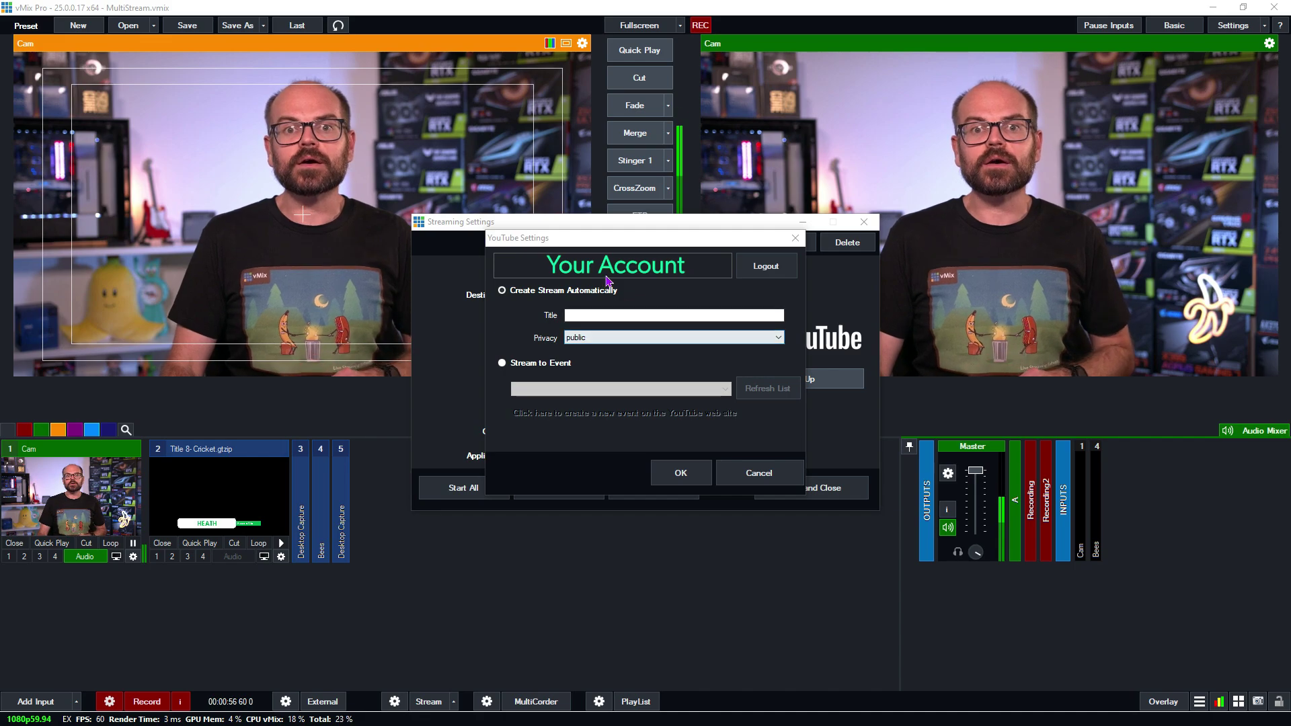
Step: Title the YouTube stream 'Stream 2', set privacy to private, and save the settings
{"action": "left_click", "coordinate": [613, 315]}
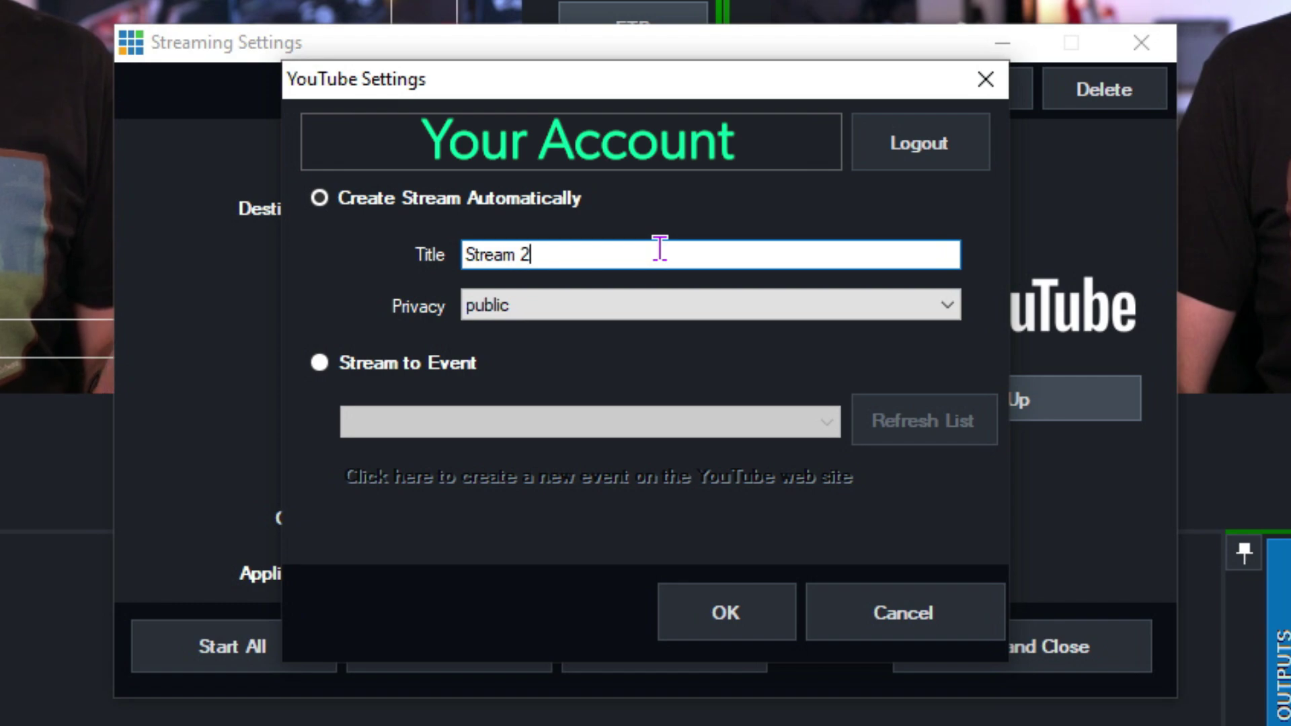
{"action": "left_click", "coordinate": [655, 304]}
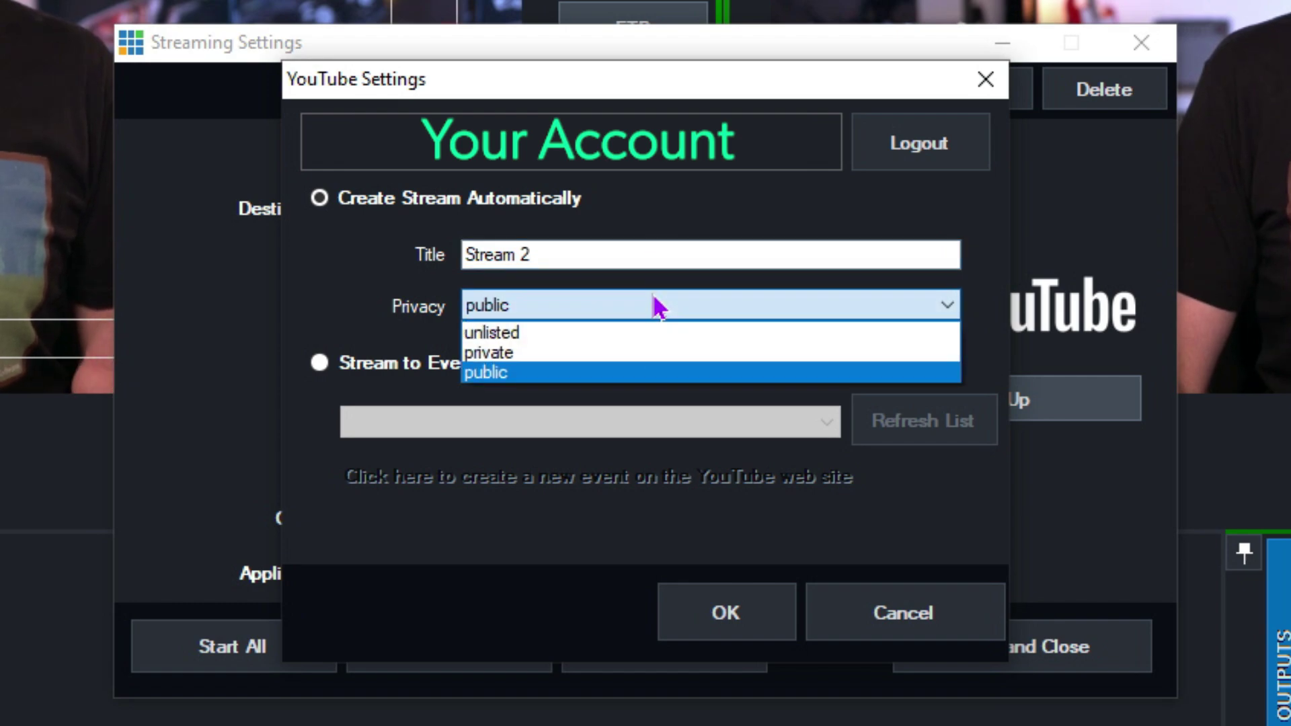
{"action": "left_click", "coordinate": [663, 351]}
{"action": "left_click", "coordinate": [737, 618]}
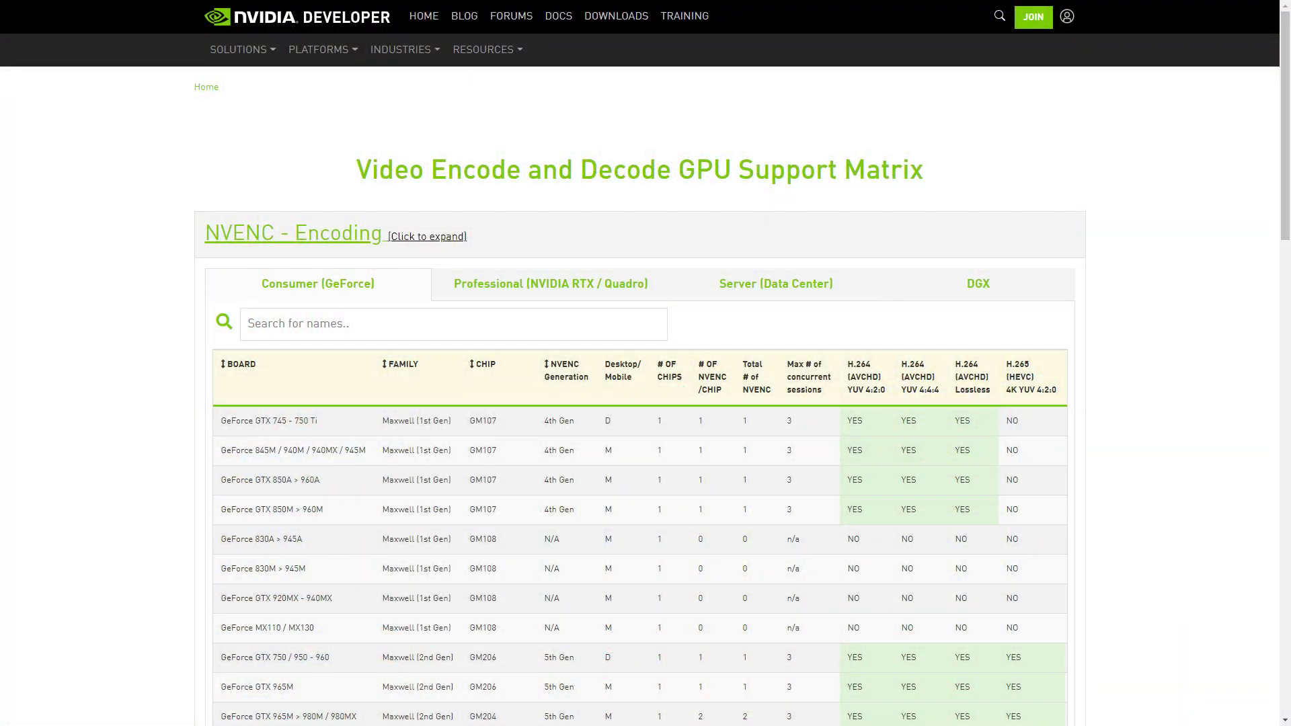
{"action": "scroll", "coordinate": [646, 364], "scroll_direction": "down", "scroll_amount": 4}
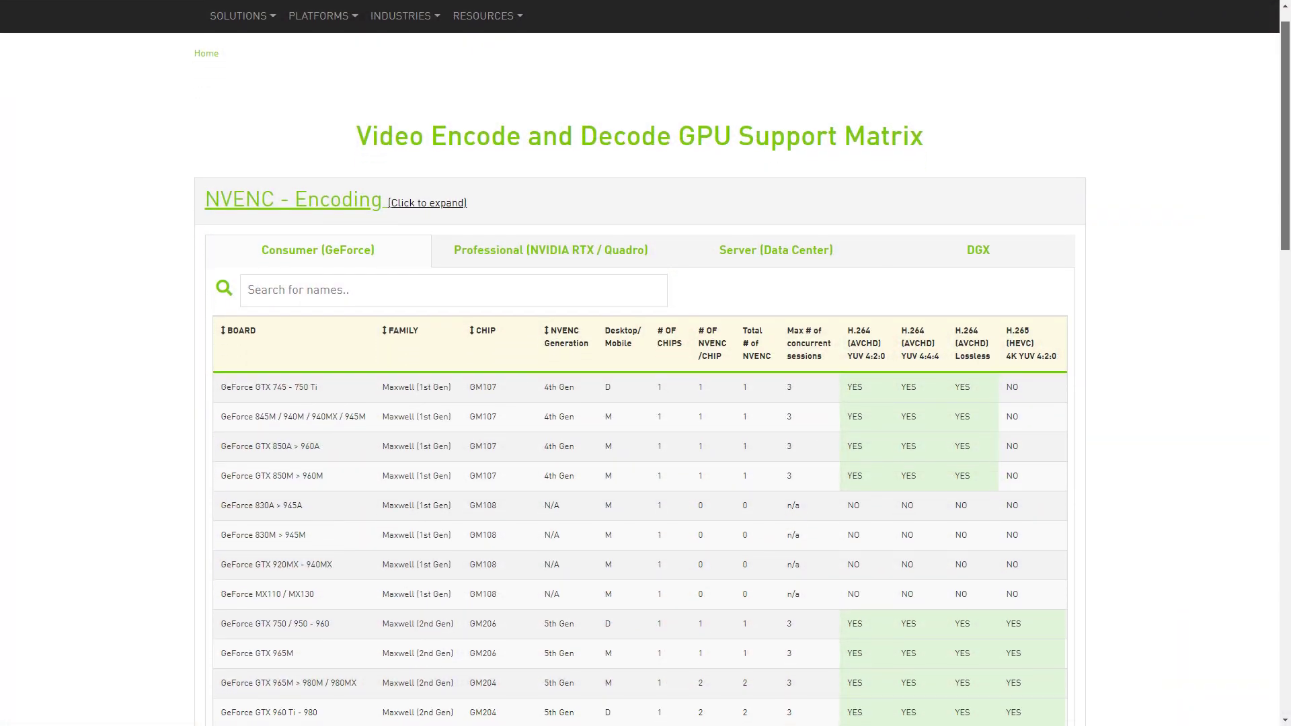
{"action": "scroll", "coordinate": [646, 363], "scroll_direction": "down", "scroll_amount": 5}
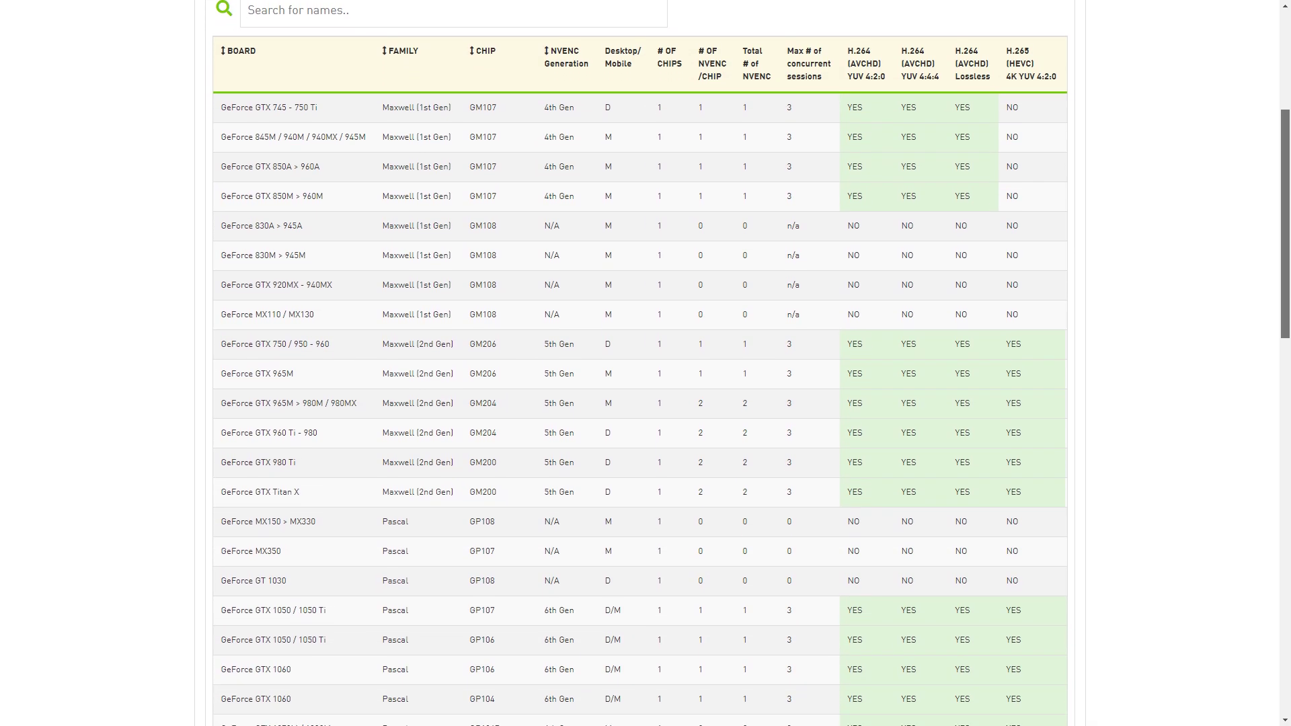
{"action": "scroll", "coordinate": [645, 364], "scroll_direction": "down", "scroll_amount": 3}
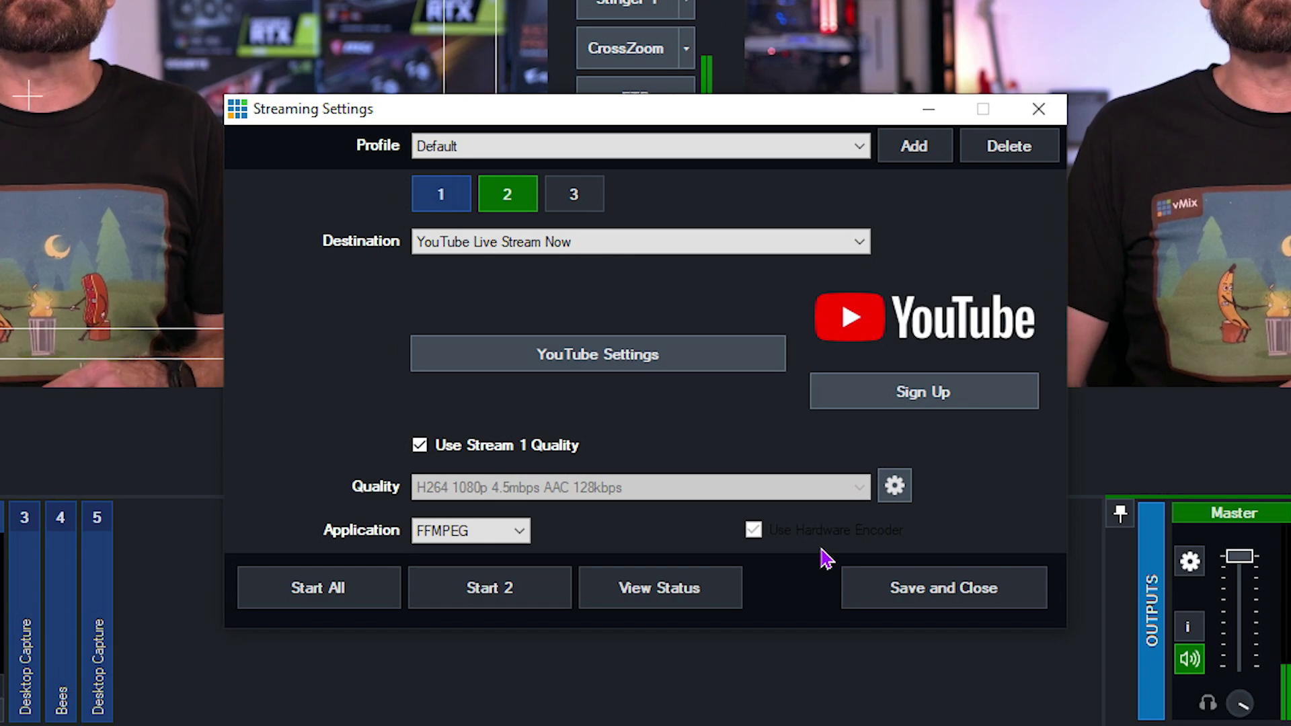
Step: Point stream 3 at Facebook and create a new Facebook stream titled 'Spanish Stream'
{"action": "left_click", "coordinate": [592, 195]}
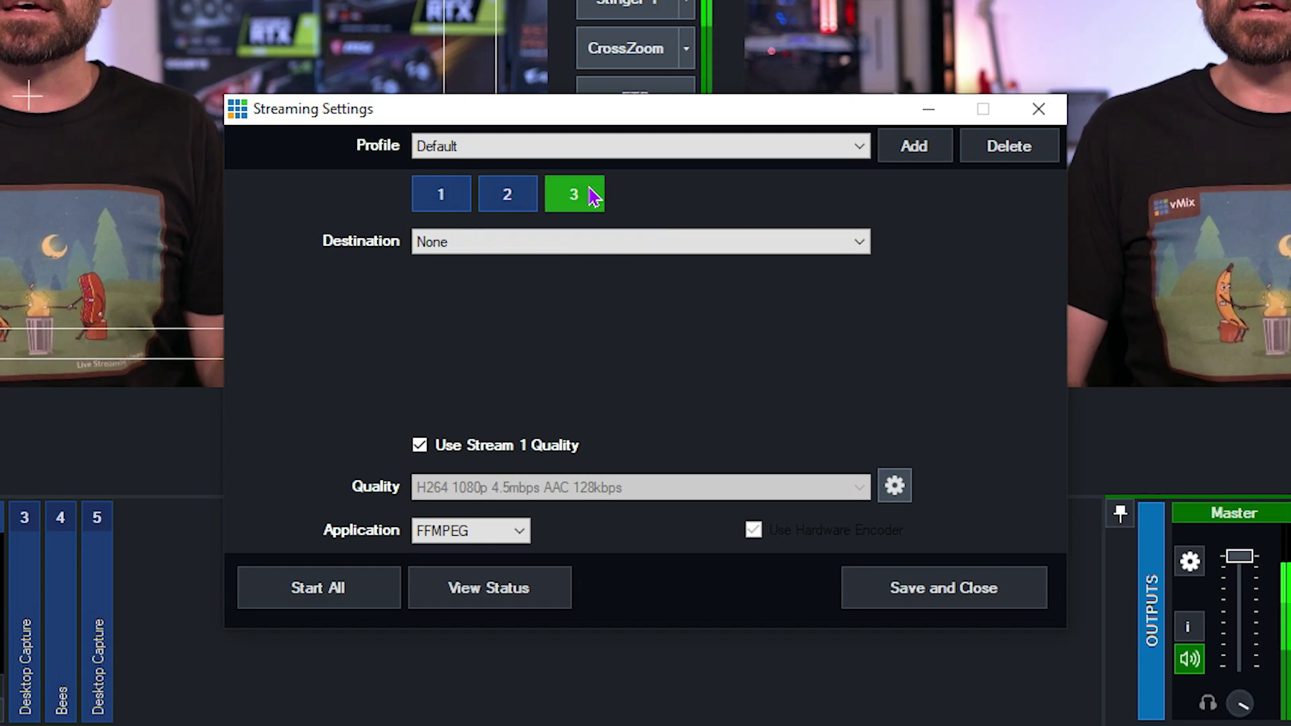
{"action": "left_click", "coordinate": [628, 248]}
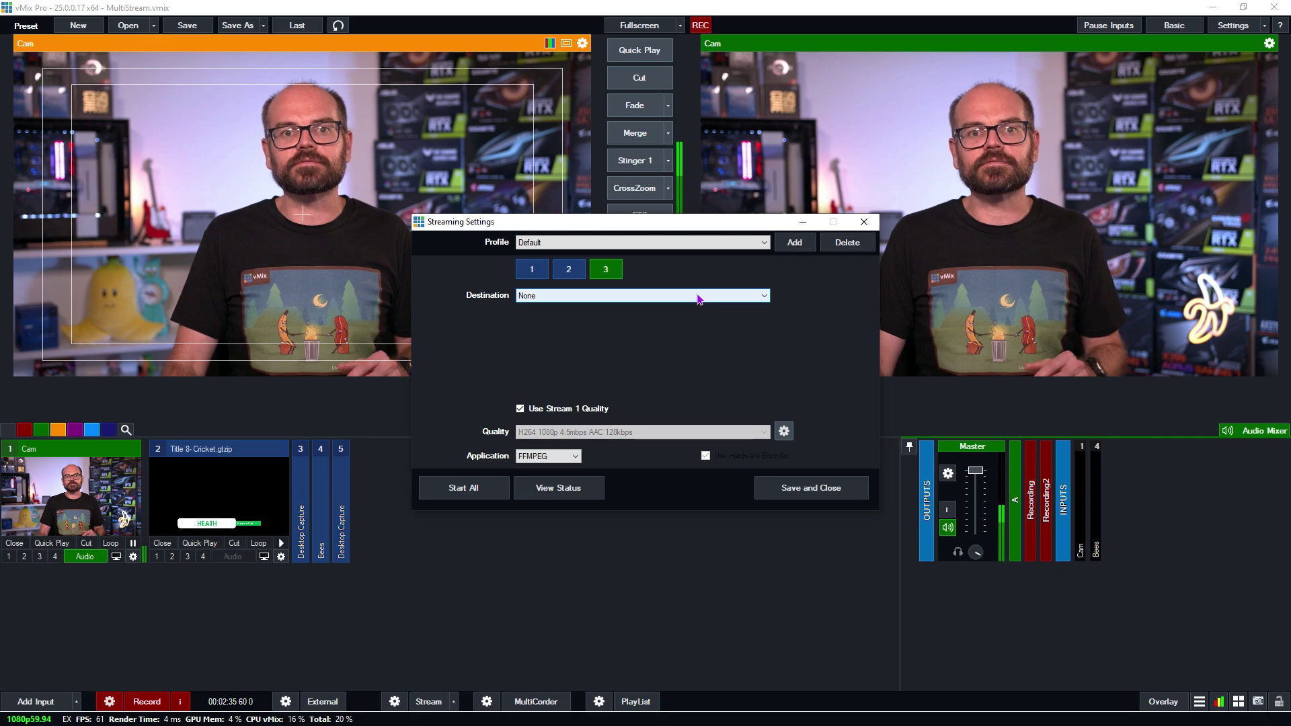
{"action": "left_click", "coordinate": [614, 296]}
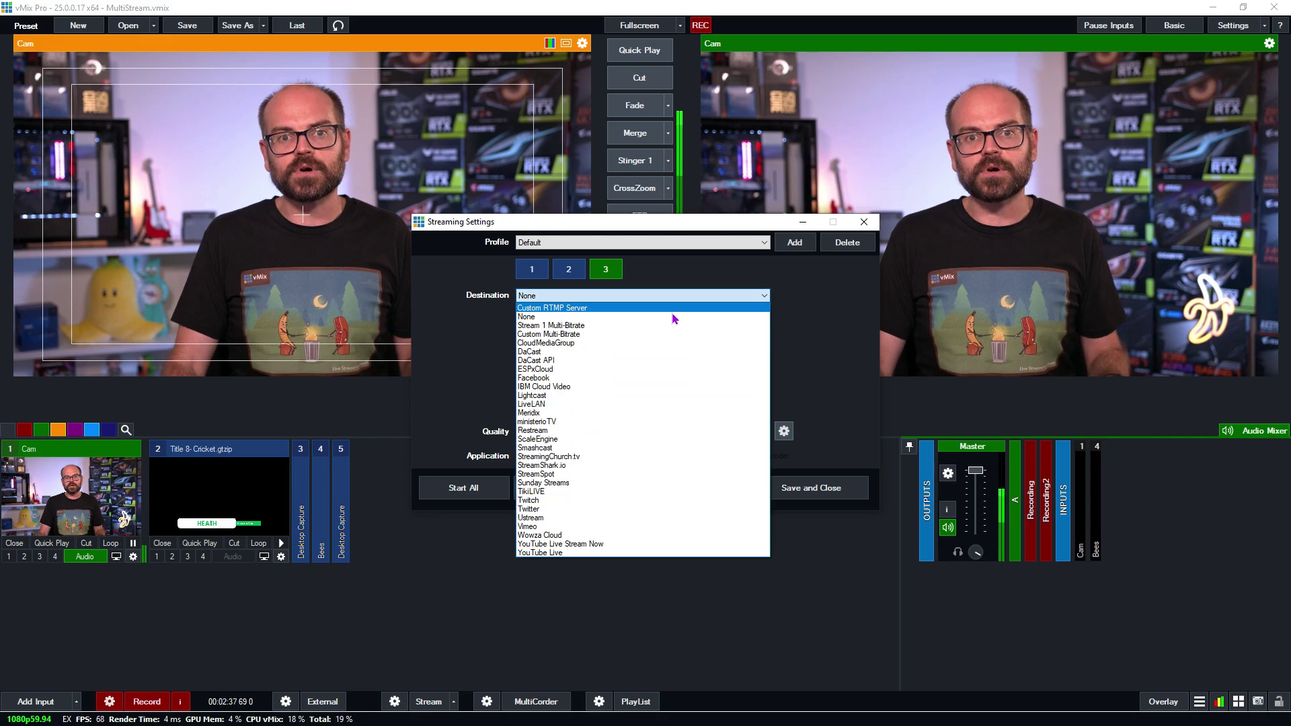
{"action": "left_click", "coordinate": [588, 378]}
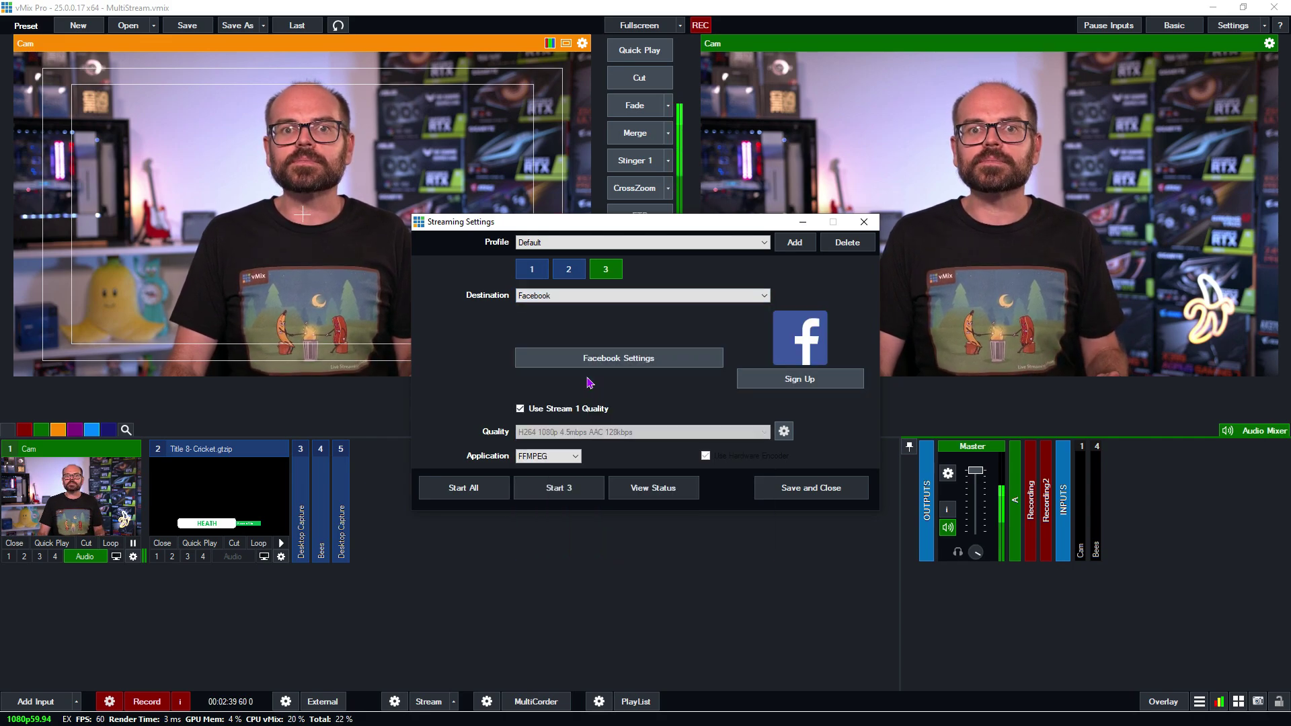
{"action": "left_click", "coordinate": [660, 361]}
{"action": "left_click", "coordinate": [705, 181]}
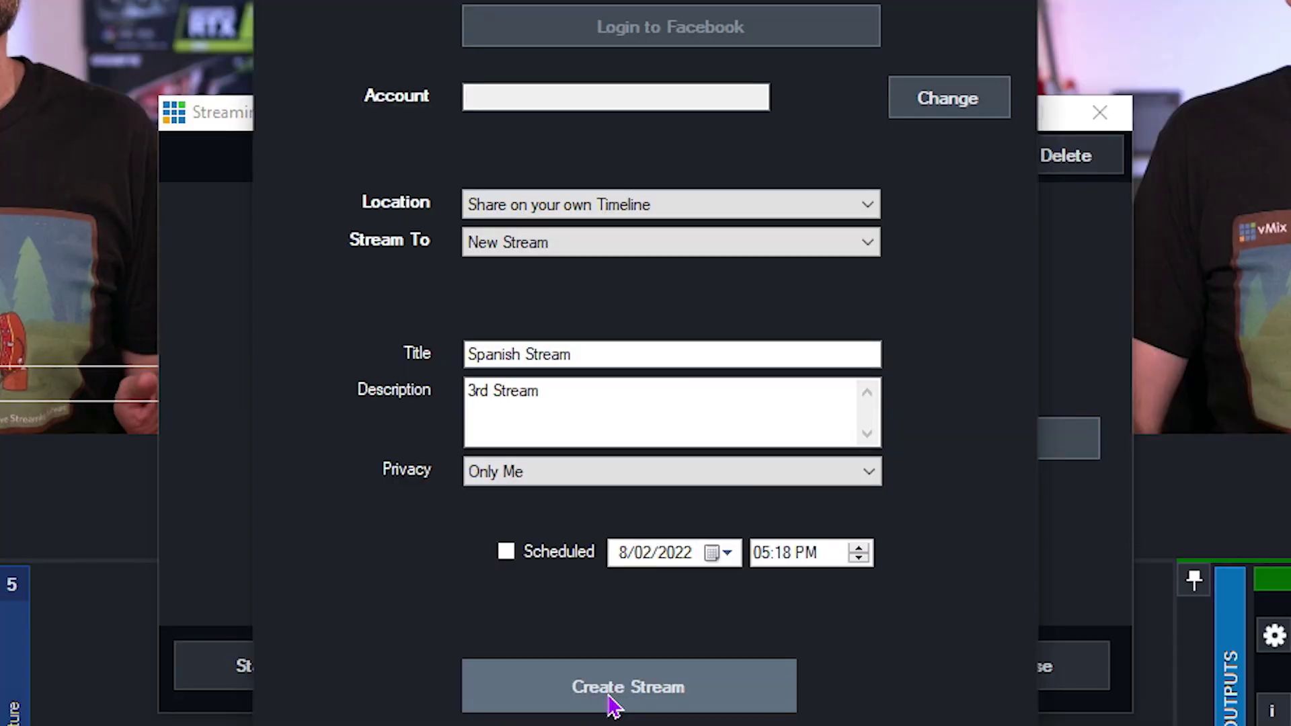
{"action": "left_click", "coordinate": [614, 693]}
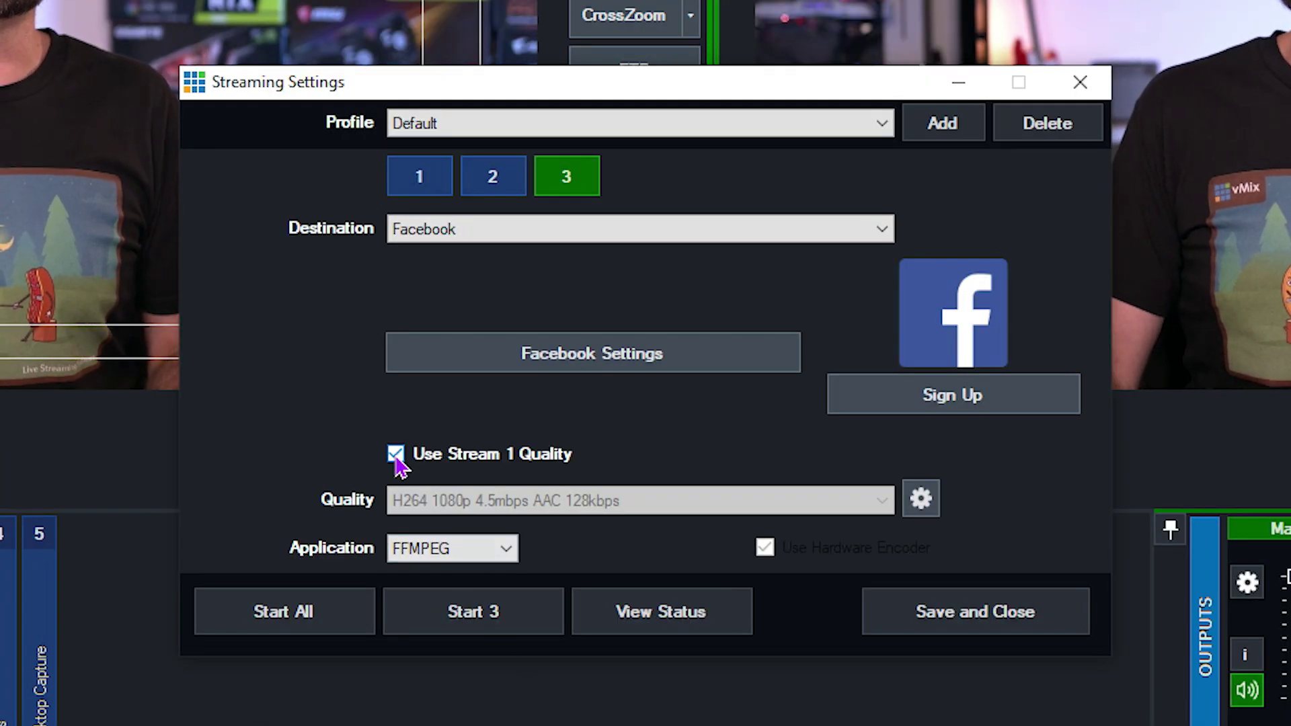
Step: Stop stream 3 using stream 1's quality and pick the 720p 1.5 Mbps preset
{"action": "left_click", "coordinate": [397, 462]}
{"action": "left_click", "coordinate": [877, 505]}
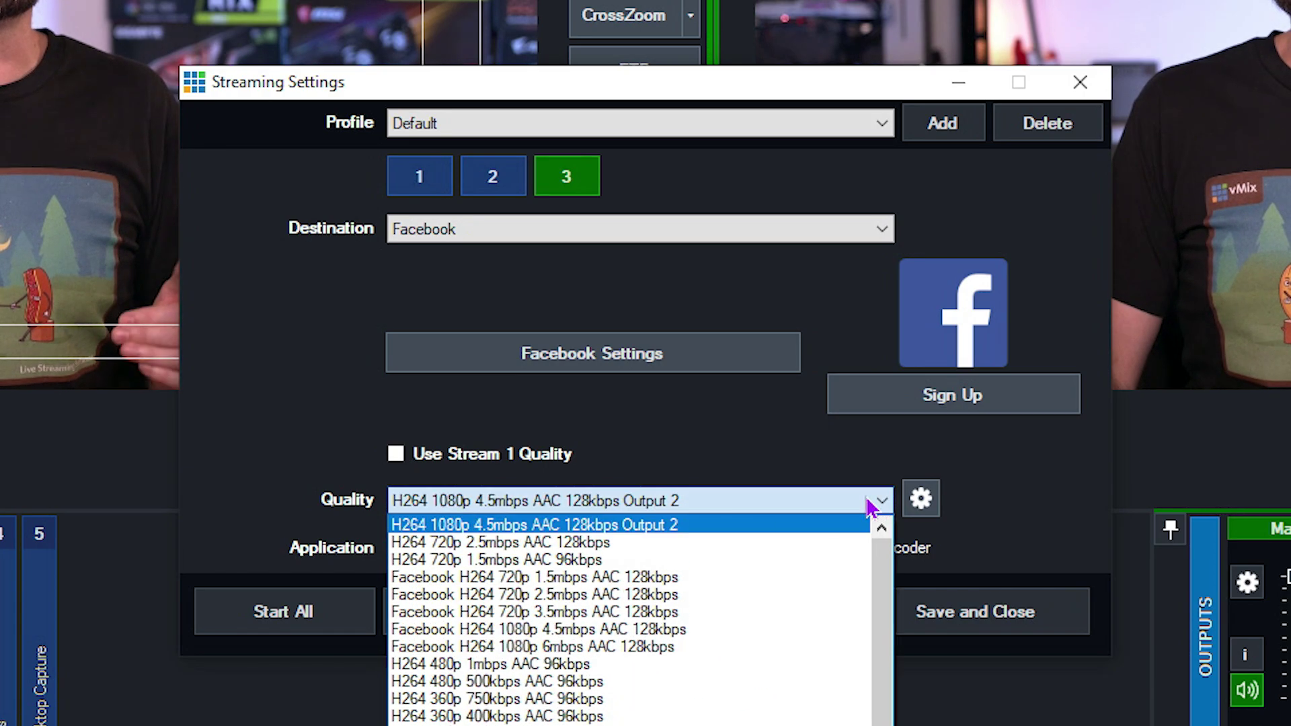
{"action": "left_click", "coordinate": [659, 561]}
Step: Set stream 3's H264 720p 1.5 Mbps quality to use Output 2 video and BusA audio, hardware encoder off
{"action": "left_click", "coordinate": [921, 498]}
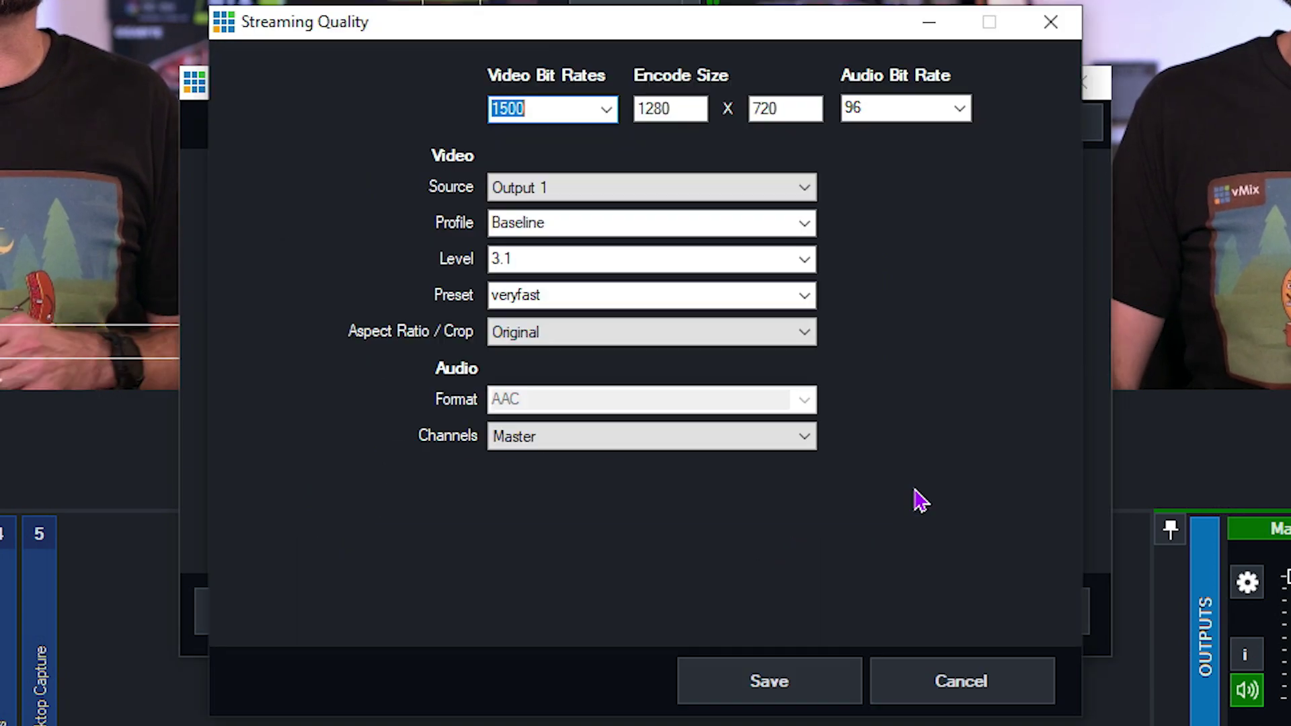
{"action": "left_click", "coordinate": [785, 193]}
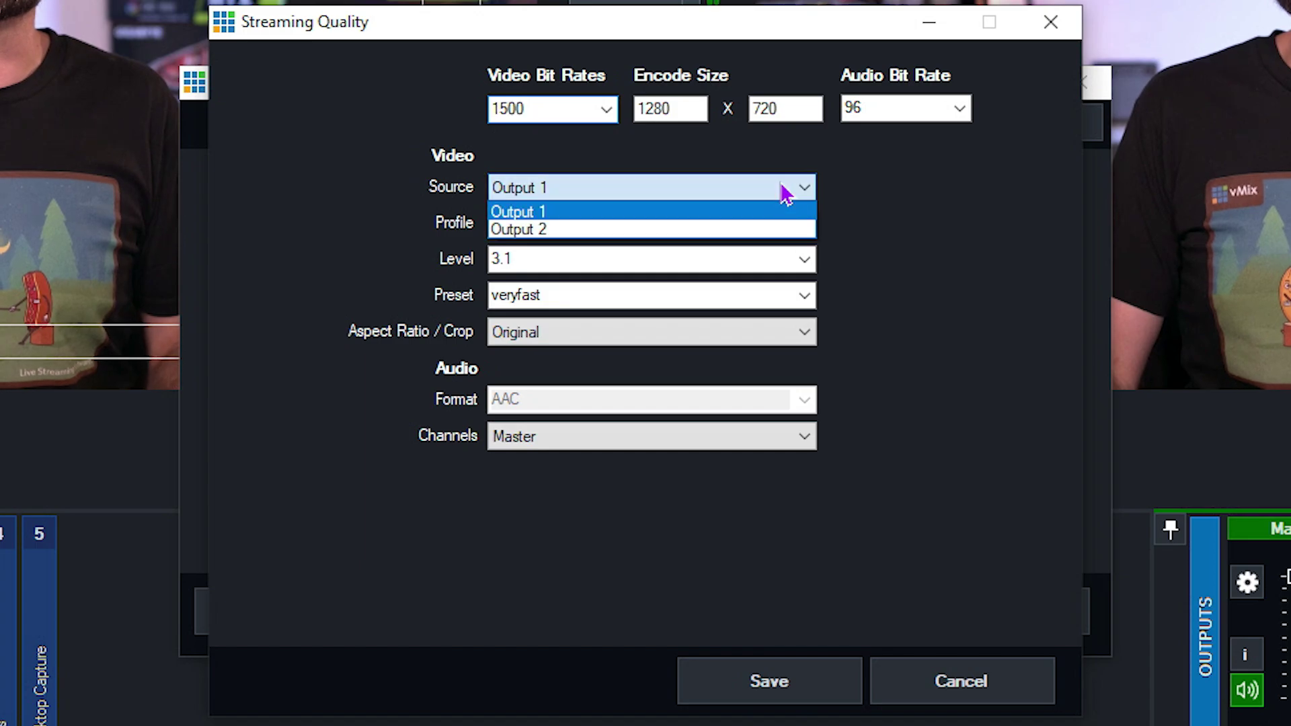
{"action": "left_click", "coordinate": [770, 230]}
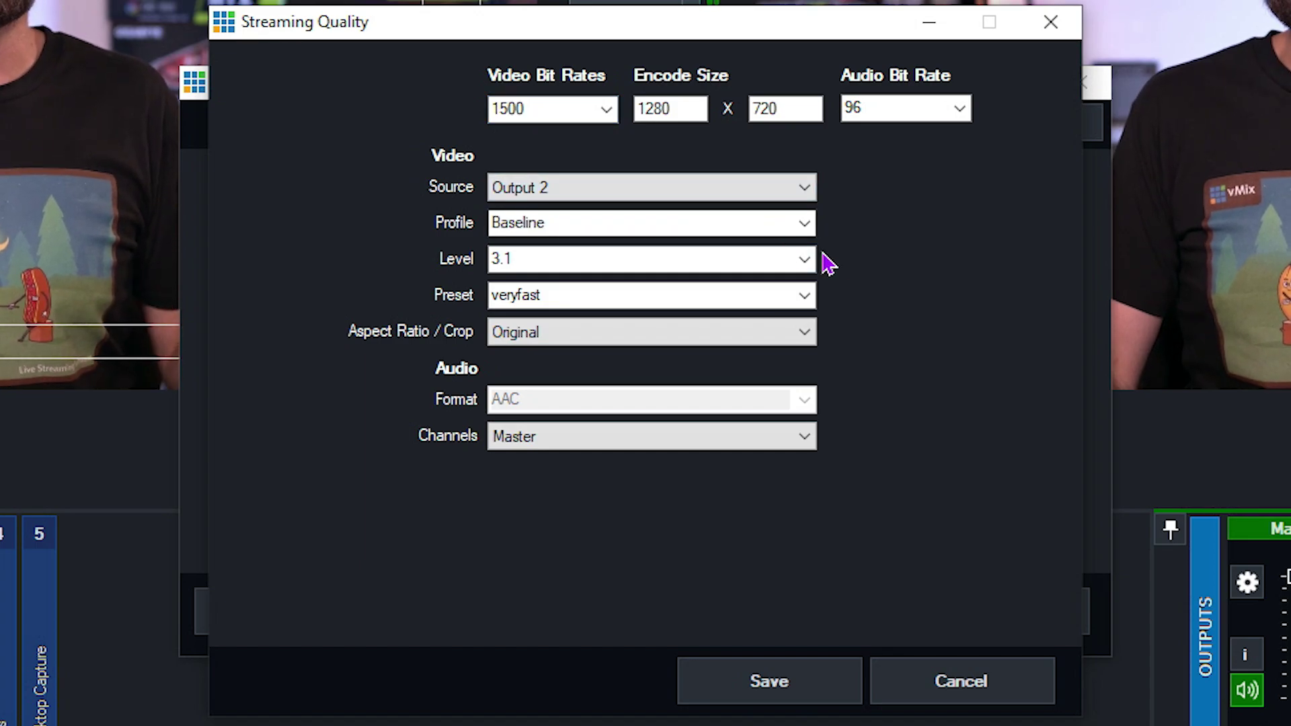
{"action": "left_click", "coordinate": [801, 440]}
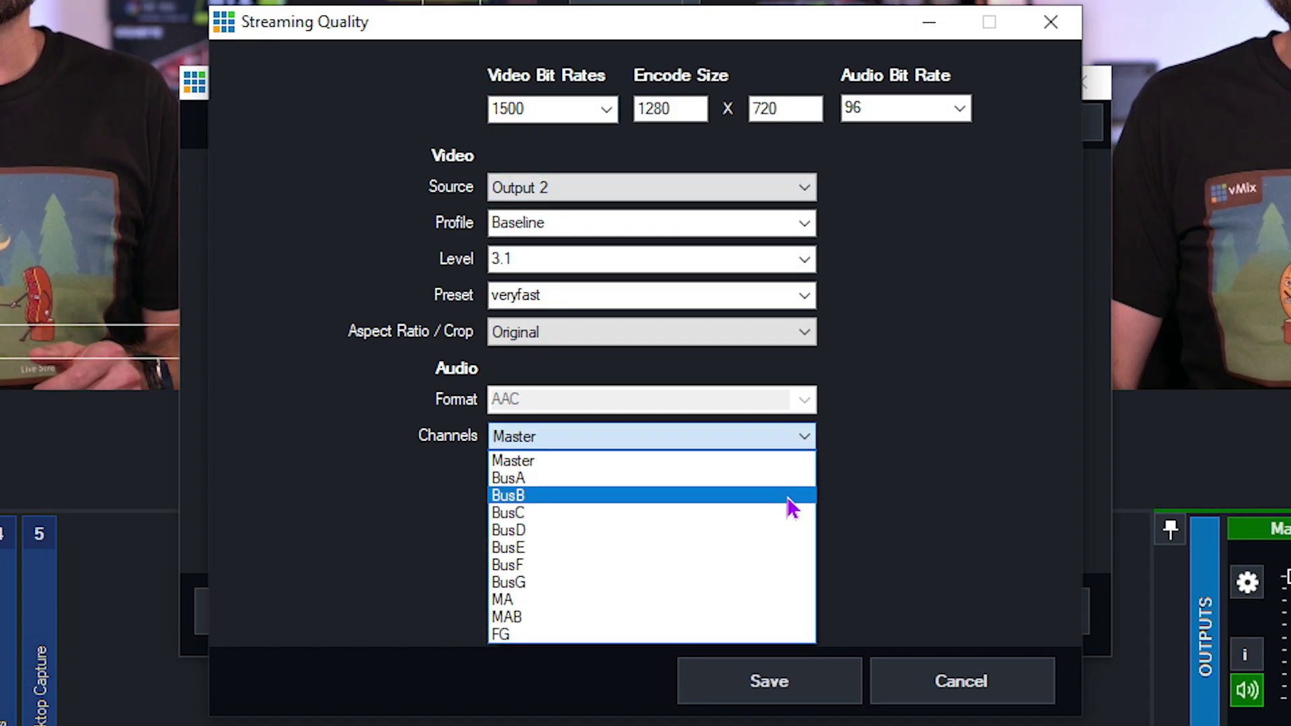
{"action": "left_click", "coordinate": [788, 496]}
{"action": "left_click", "coordinate": [789, 442]}
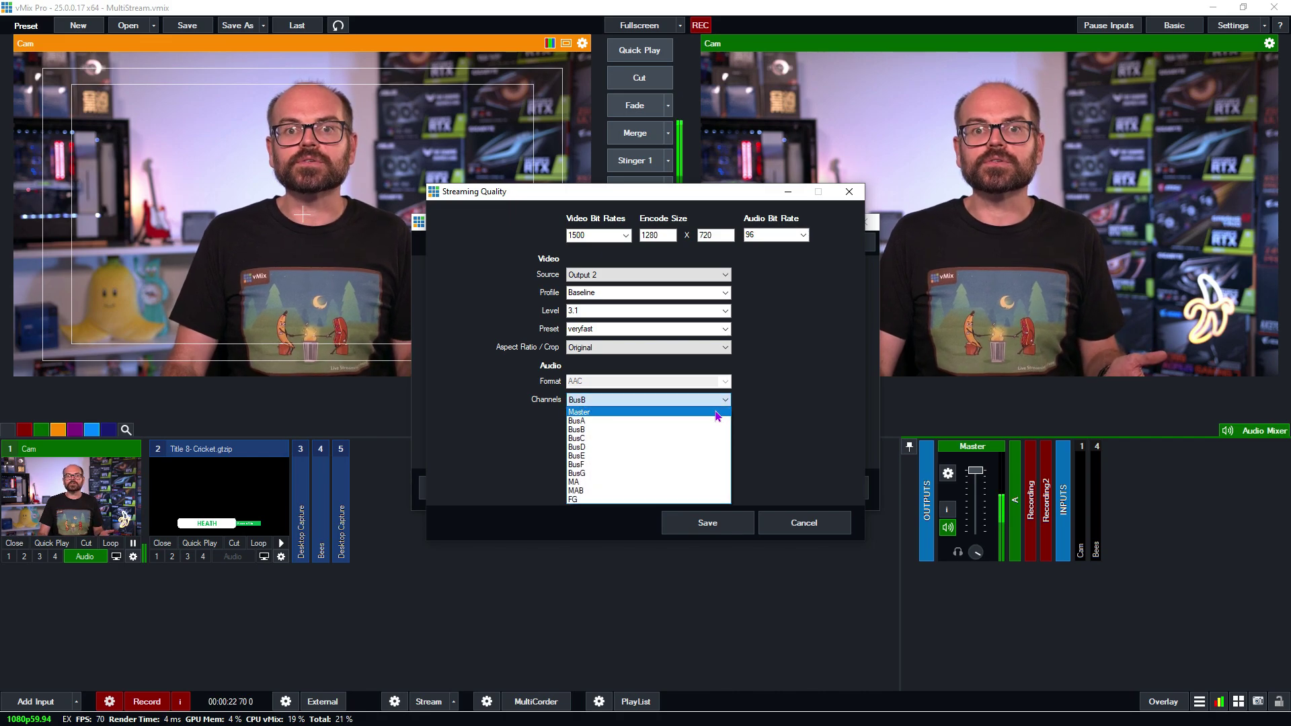
{"action": "left_click", "coordinate": [716, 414]}
{"action": "left_click", "coordinate": [718, 522]}
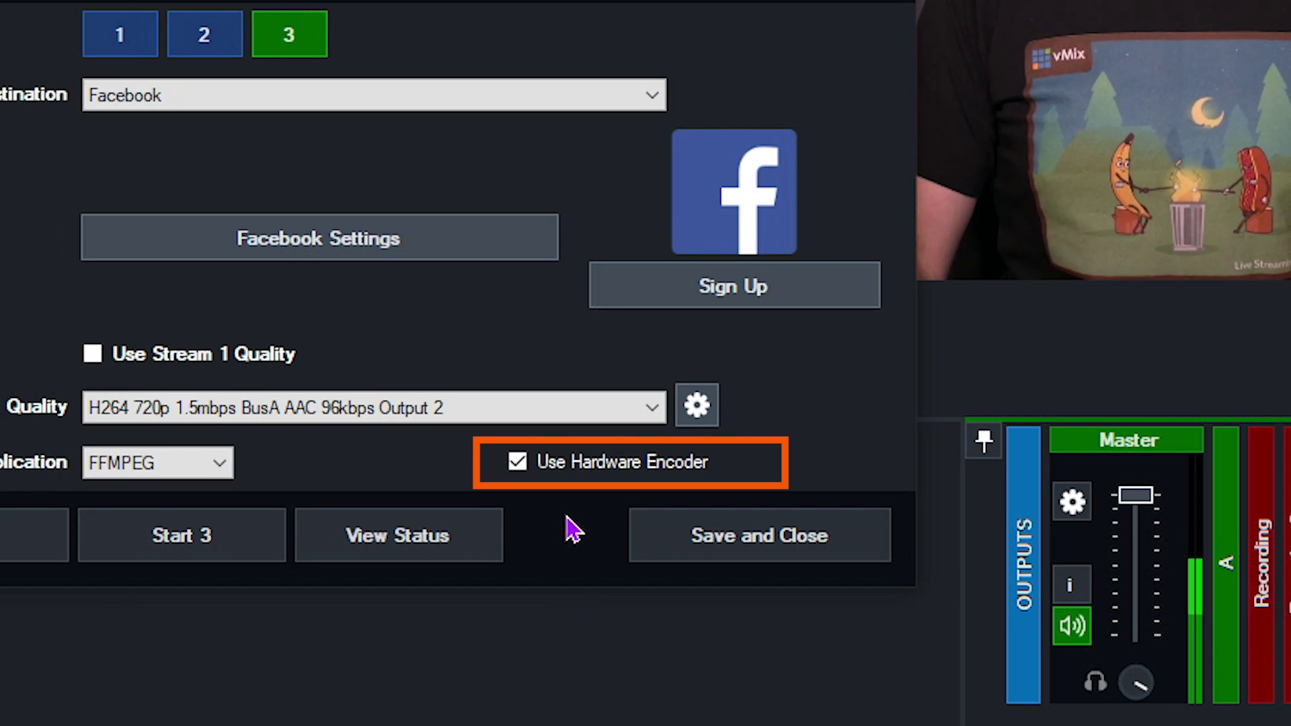
{"action": "left_click", "coordinate": [517, 462]}
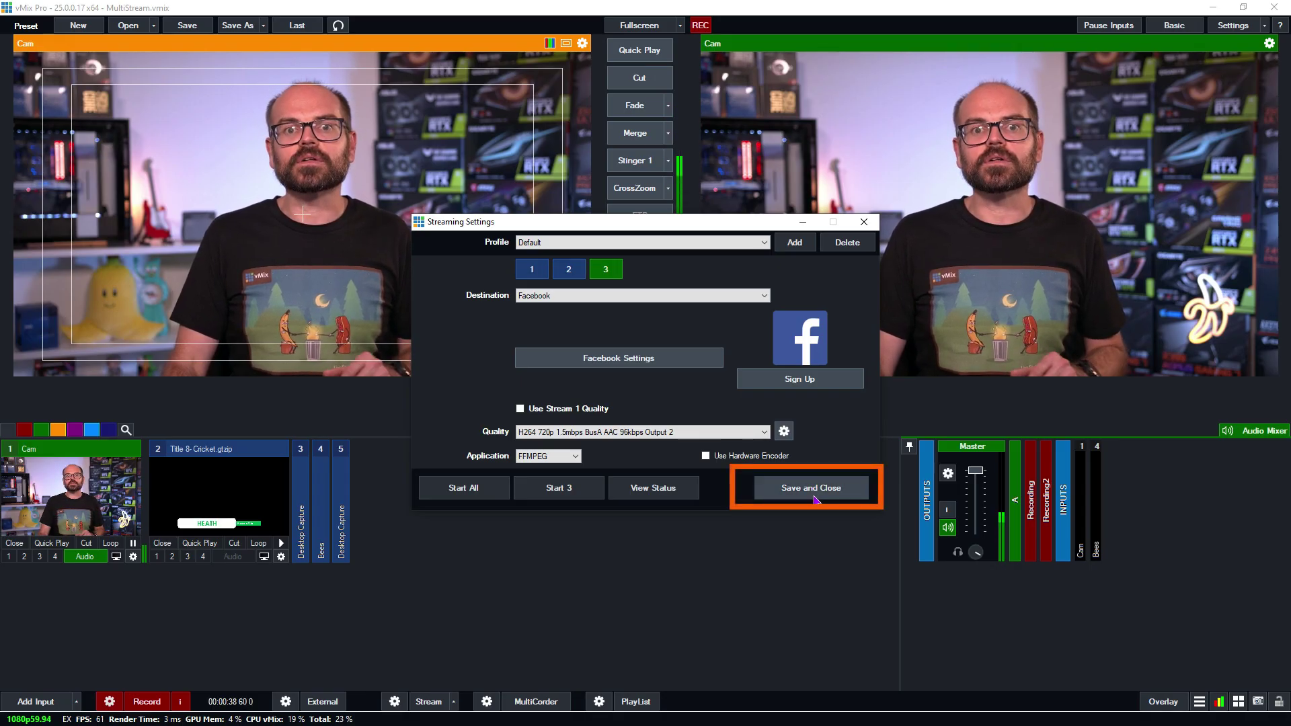
Step: Save and close the Streaming Settings with all three streams configured
{"action": "left_click", "coordinate": [812, 489]}
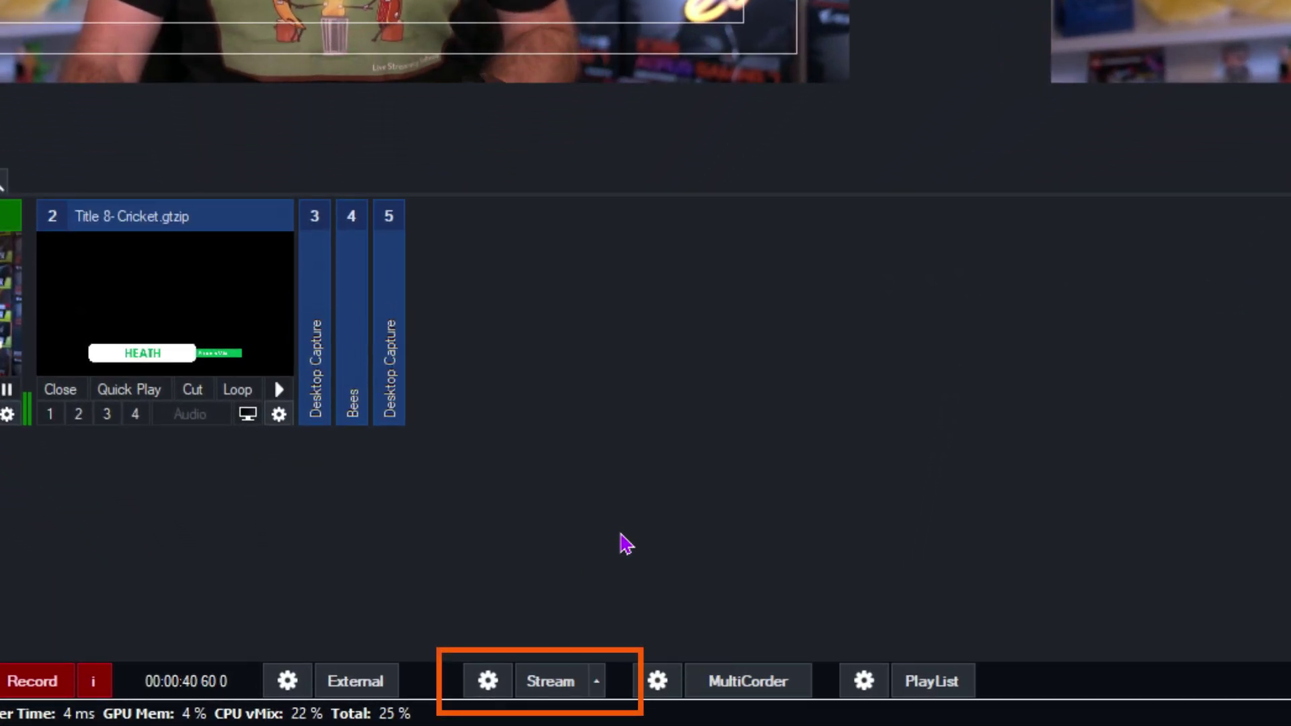
Step: Review the individual stream start options, then start all three streams at once
{"action": "left_click", "coordinate": [600, 693]}
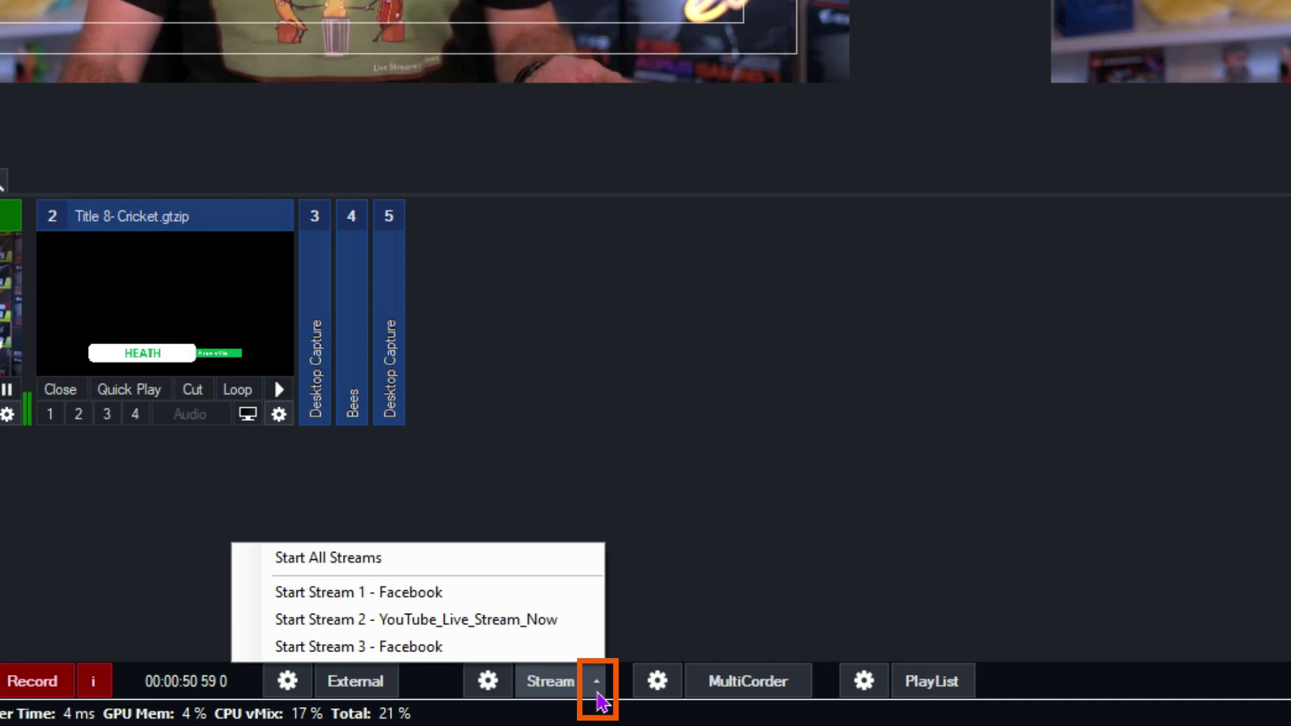
{"action": "left_click", "coordinate": [579, 676]}
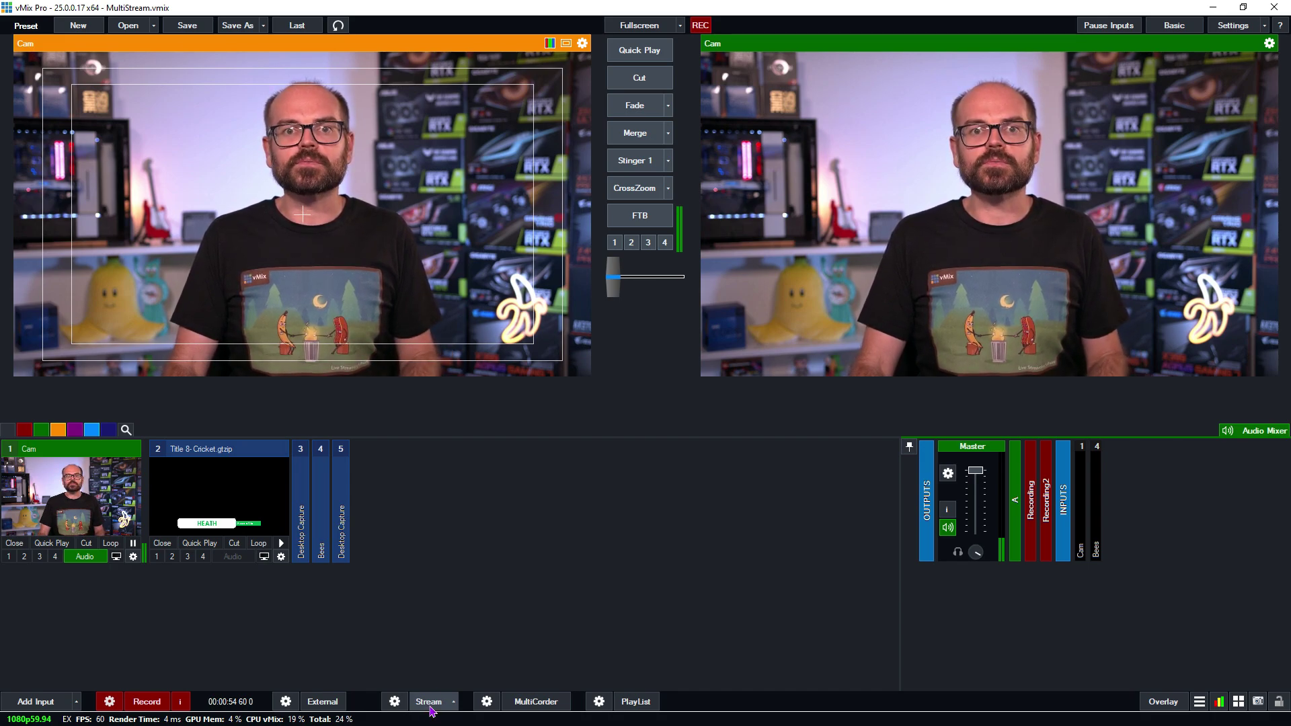
{"action": "left_click", "coordinate": [429, 702]}
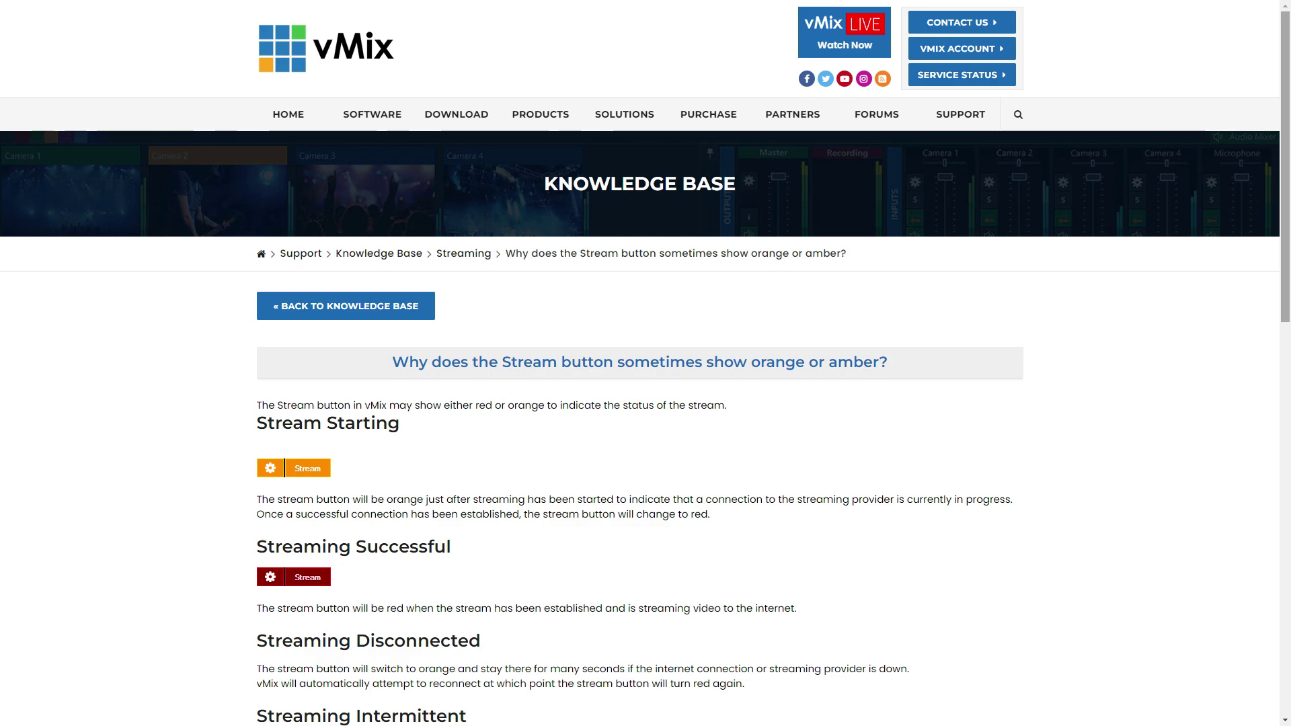
{"action": "scroll", "coordinate": [645, 363], "scroll_direction": "down", "scroll_amount": 3}
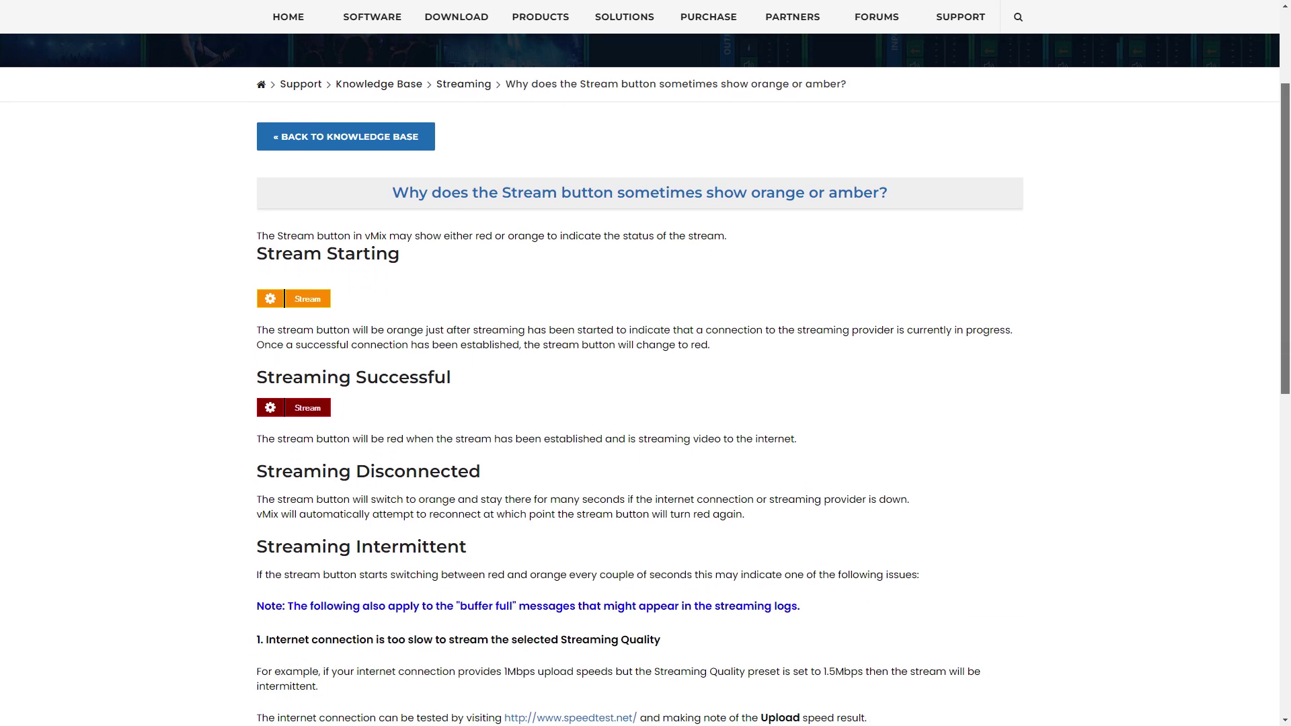
{"action": "scroll", "coordinate": [646, 363], "scroll_direction": "down", "scroll_amount": 3}
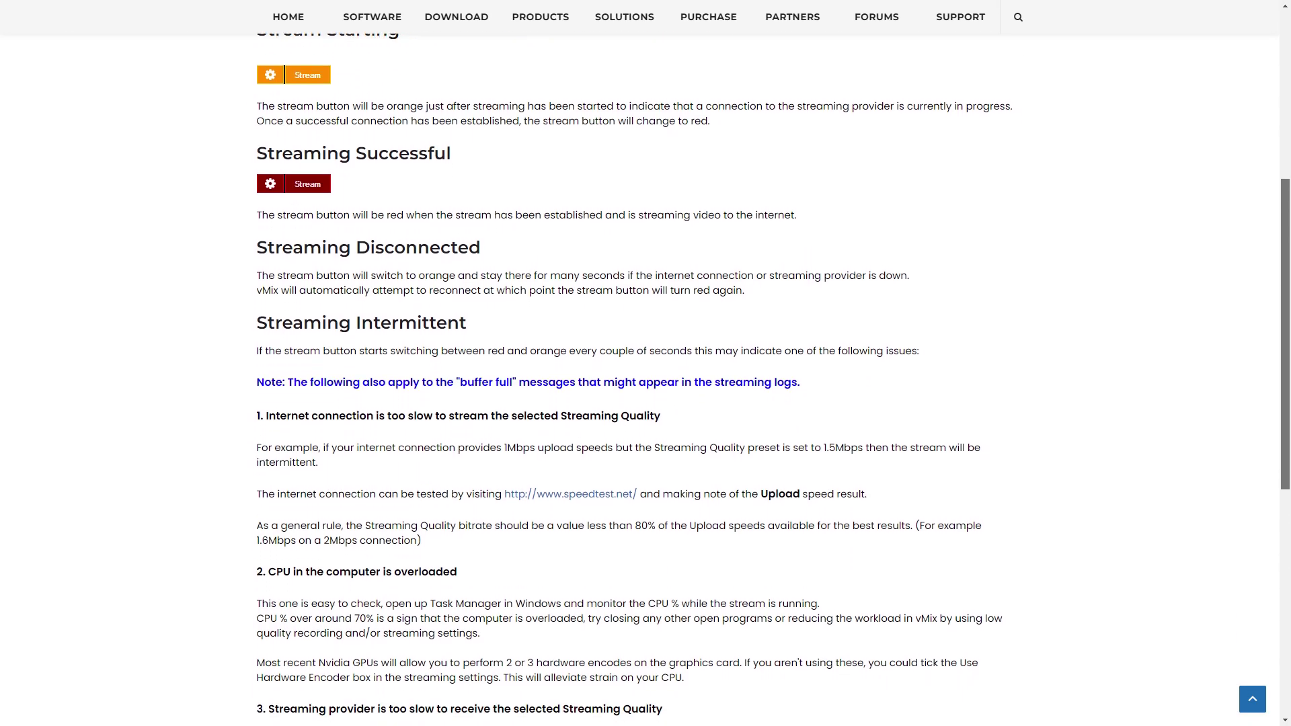
{"action": "scroll", "coordinate": [646, 363], "scroll_direction": "down", "scroll_amount": 2}
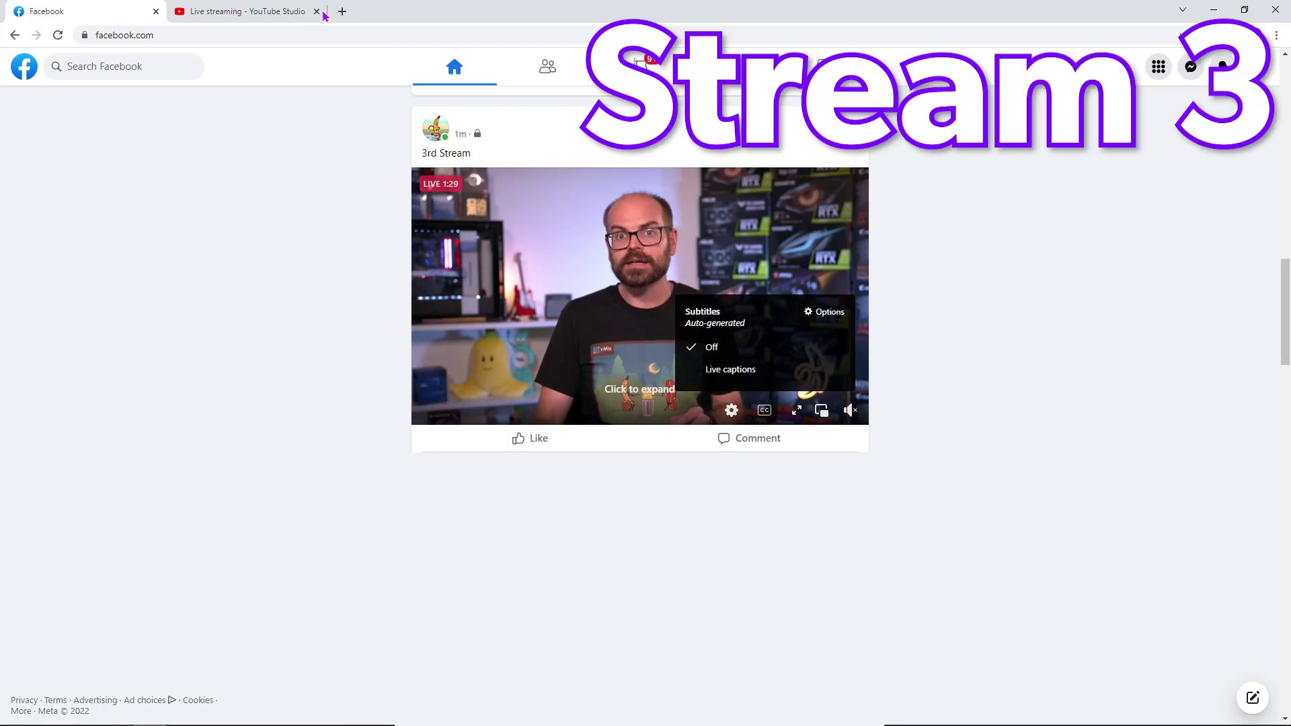
Step: Open Stream 2's live control room from YouTube Studio's Live now list
{"action": "left_click", "coordinate": [259, 8]}
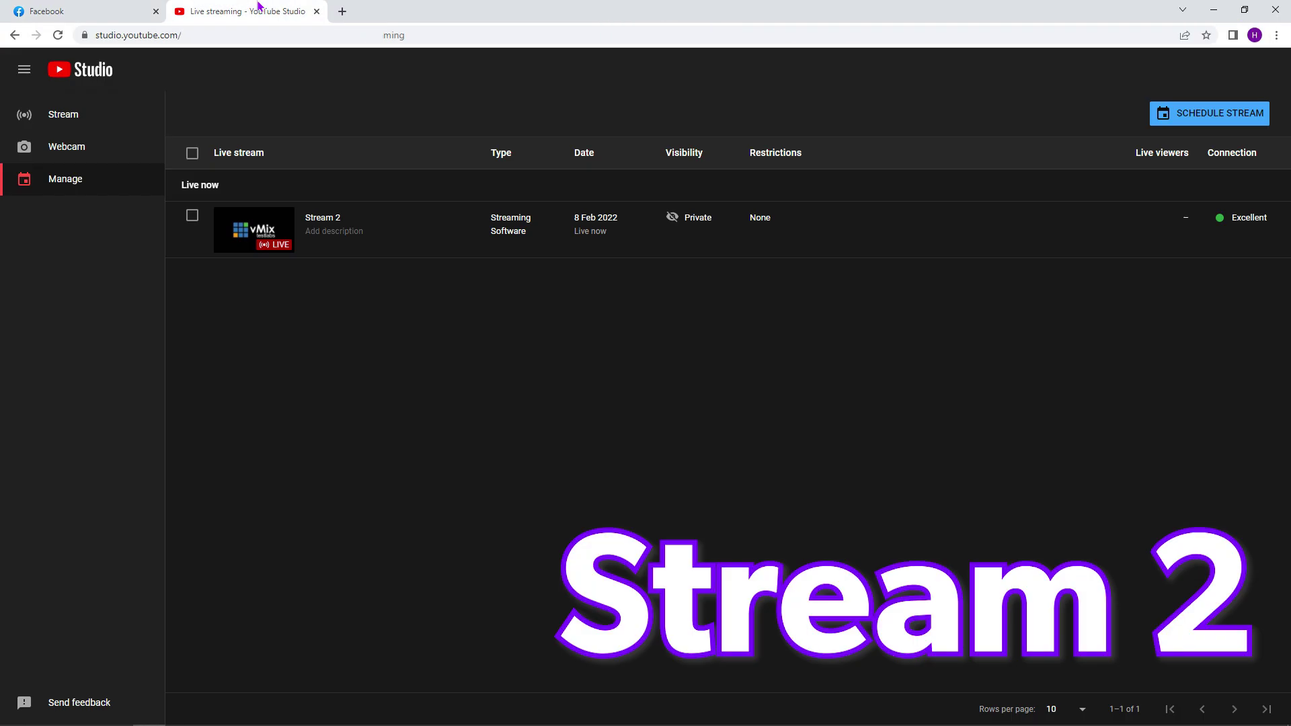
{"action": "left_click", "coordinate": [332, 224]}
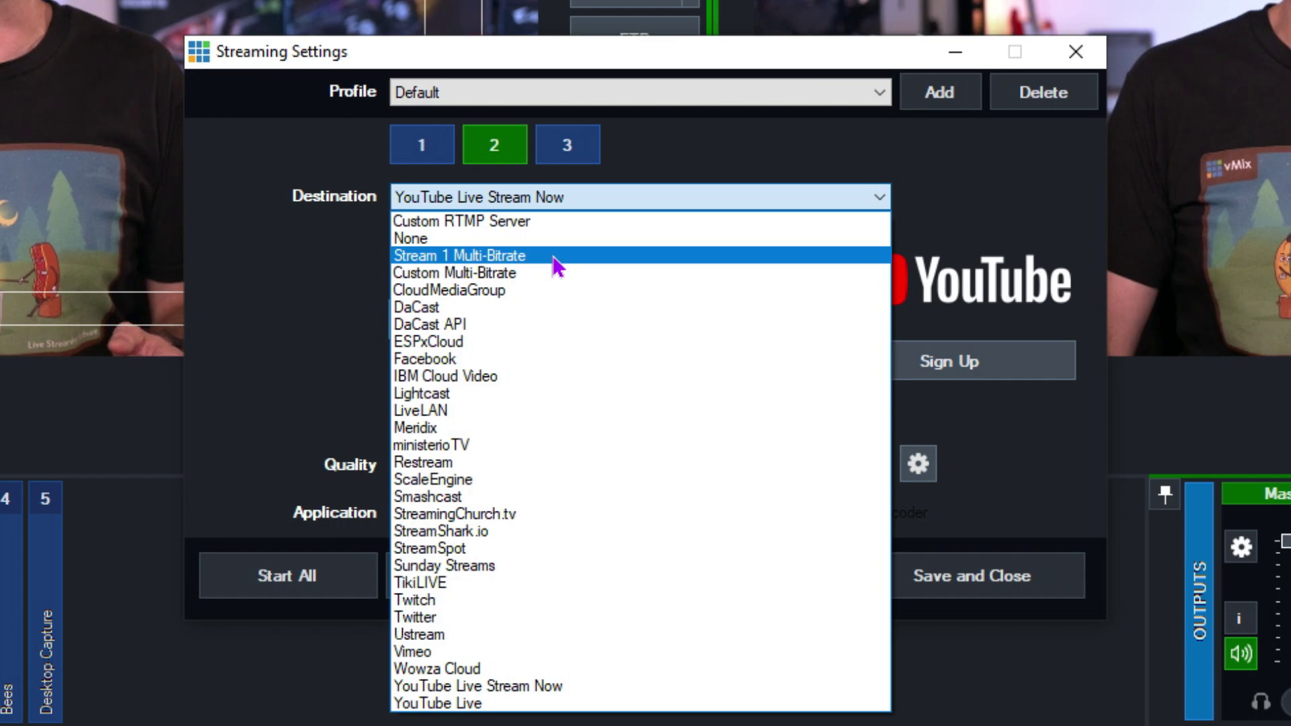
Step: Change stream 2's destination from Stream 1 Multi-Bitrate to Custom Multi-Bitrate
{"action": "left_click", "coordinate": [556, 267]}
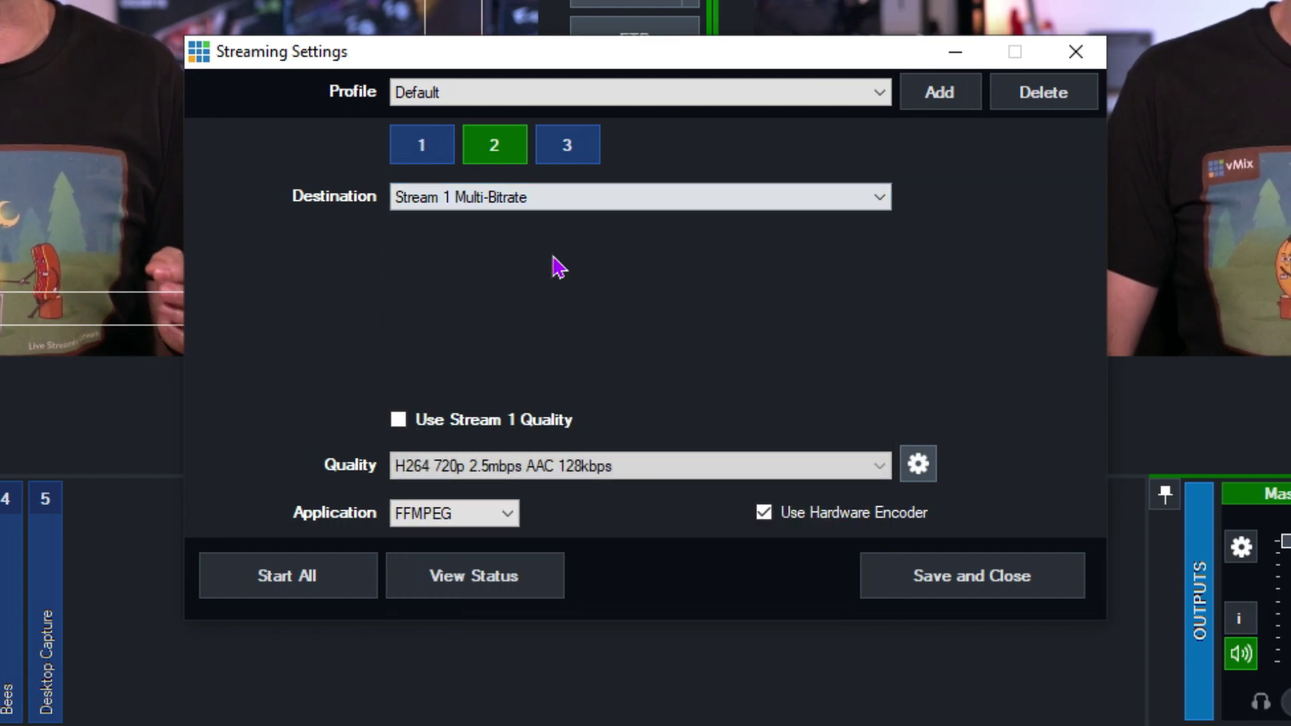
{"action": "left_click", "coordinate": [610, 202]}
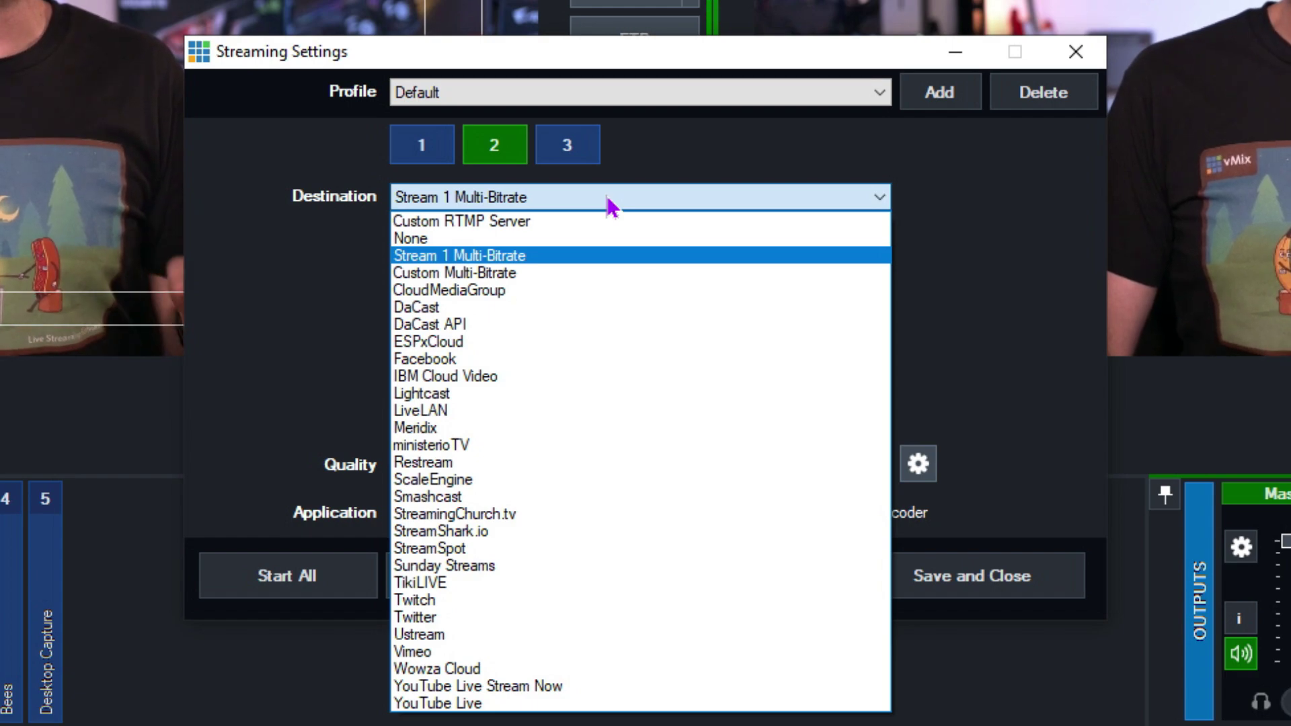
{"action": "left_click", "coordinate": [592, 276]}
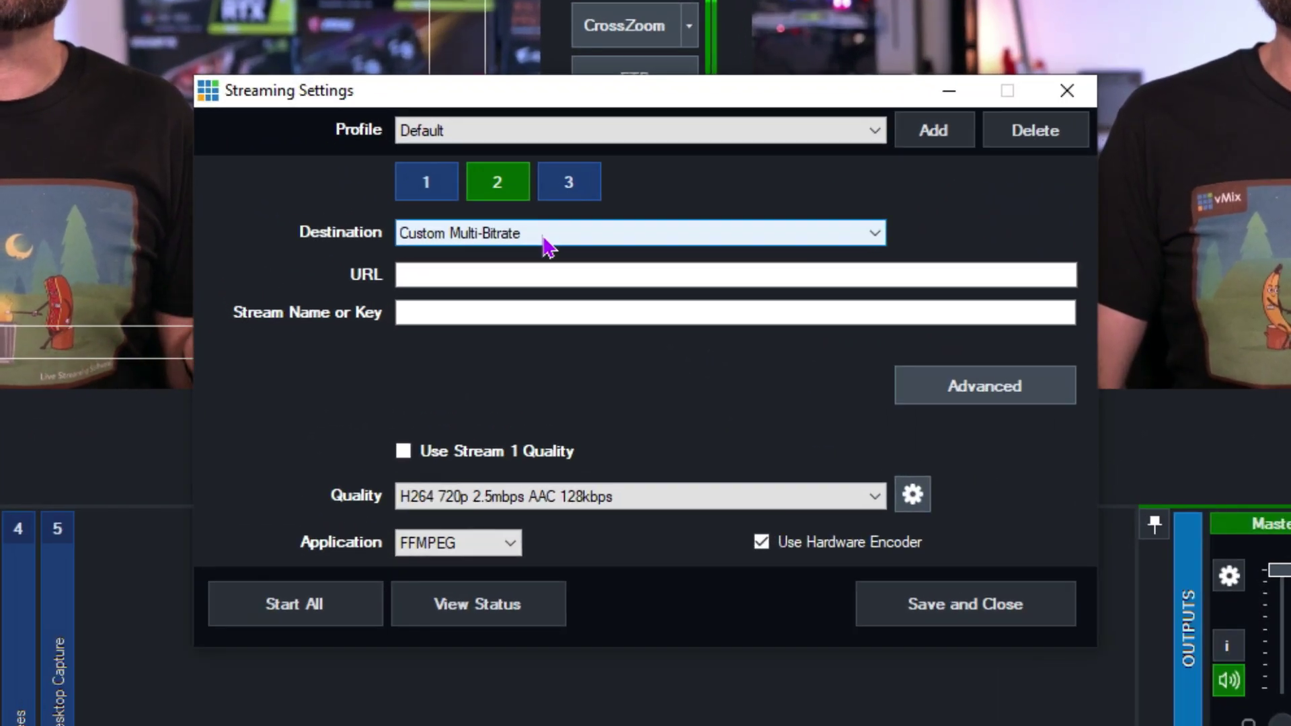
Step: Select Restream as stream 2's destination
{"action": "left_click", "coordinate": [546, 245]}
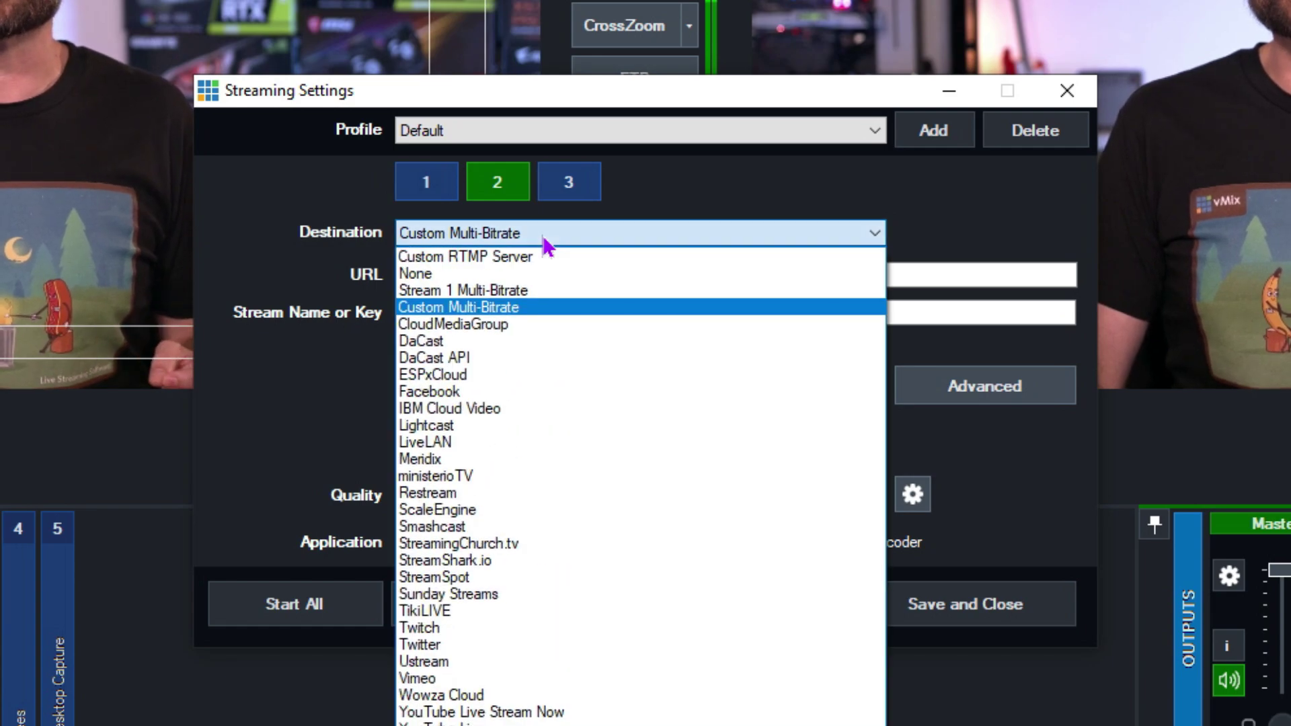
{"action": "left_click", "coordinate": [508, 493]}
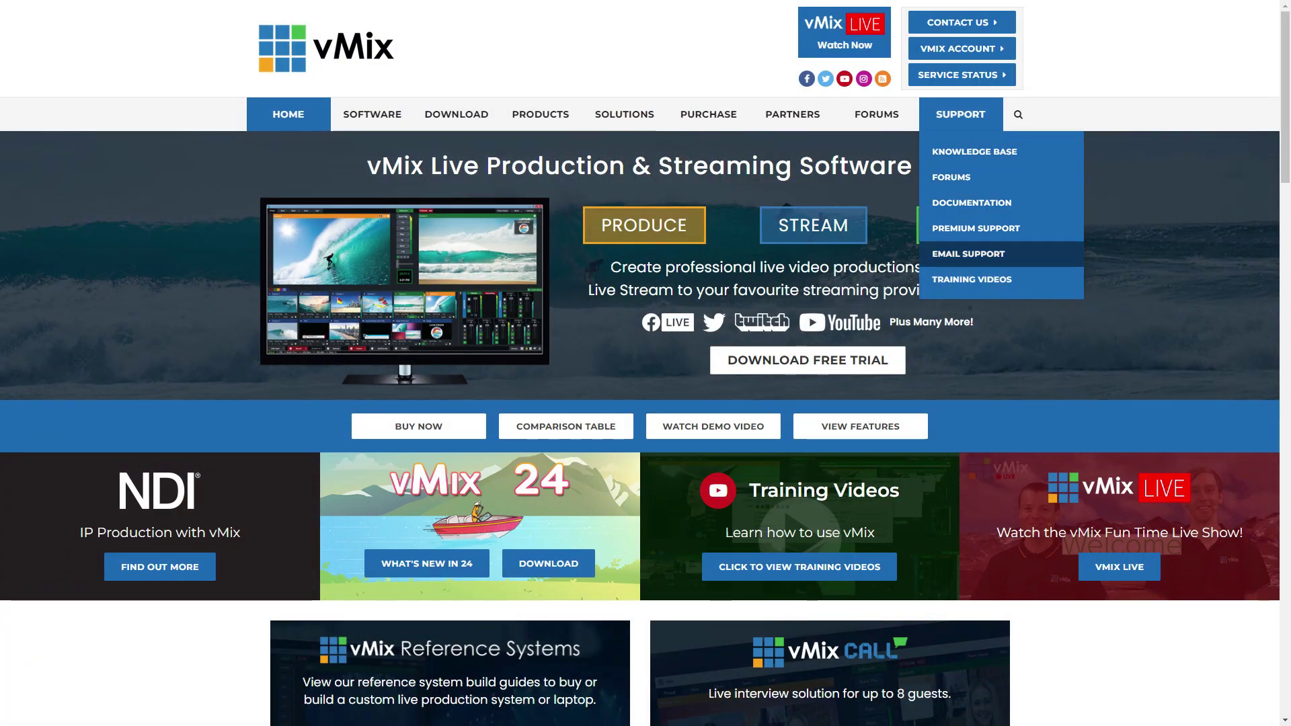
Step: Open the Email Support form and enter the sender's full name and a help-request subject
{"action": "left_click", "coordinate": [969, 254]}
{"action": "scroll", "coordinate": [645, 364], "scroll_direction": "down", "scroll_amount": 5}
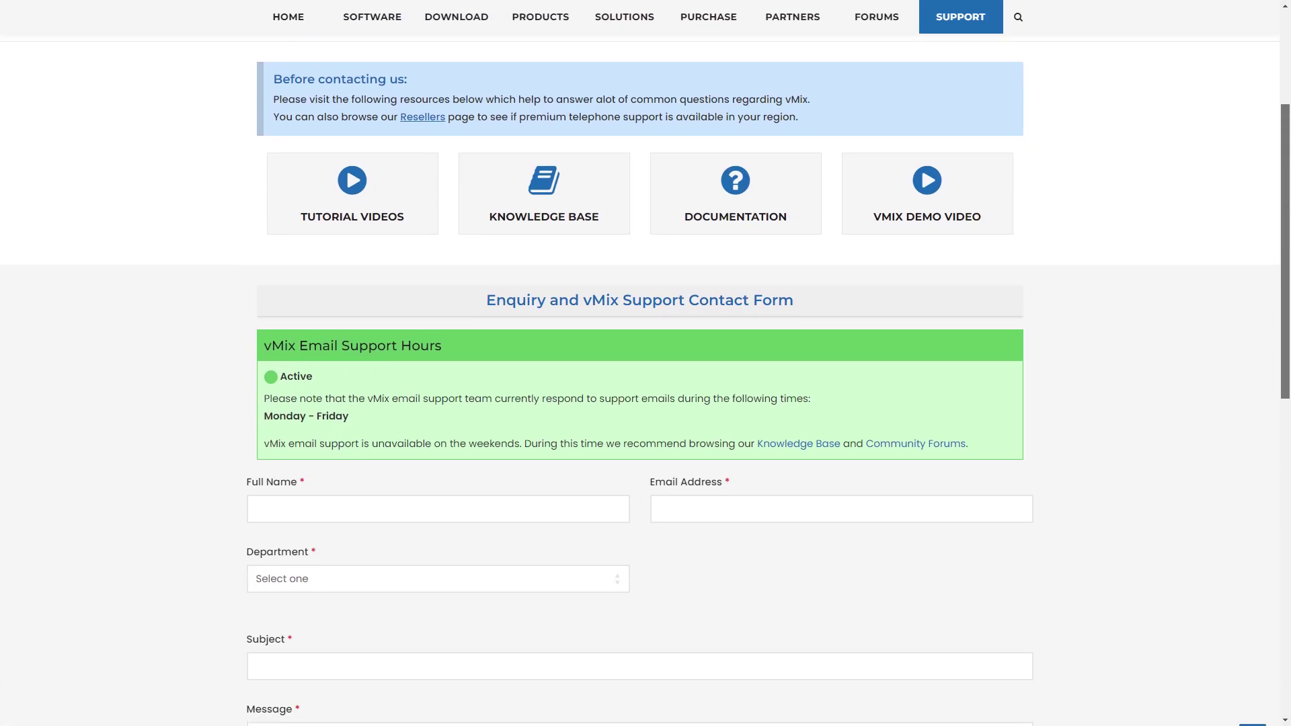
{"action": "left_click", "coordinate": [438, 419]}
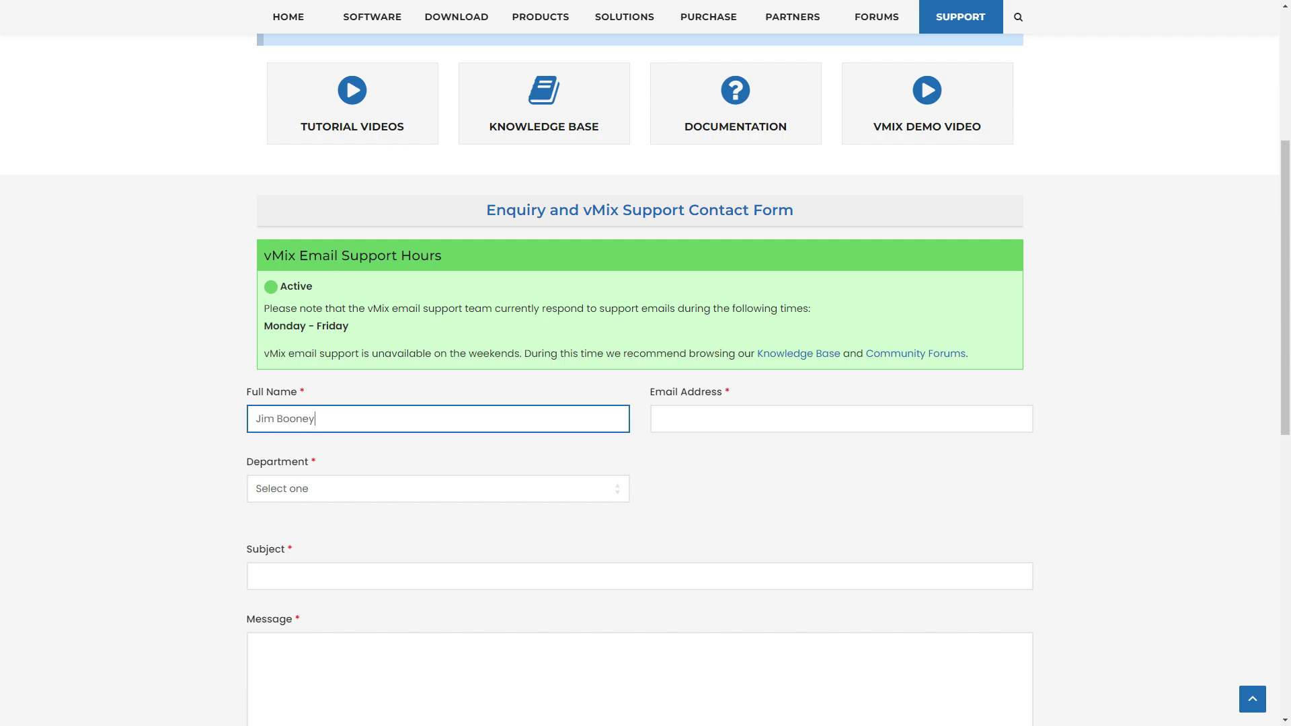
{"action": "left_click", "coordinate": [256, 576]}
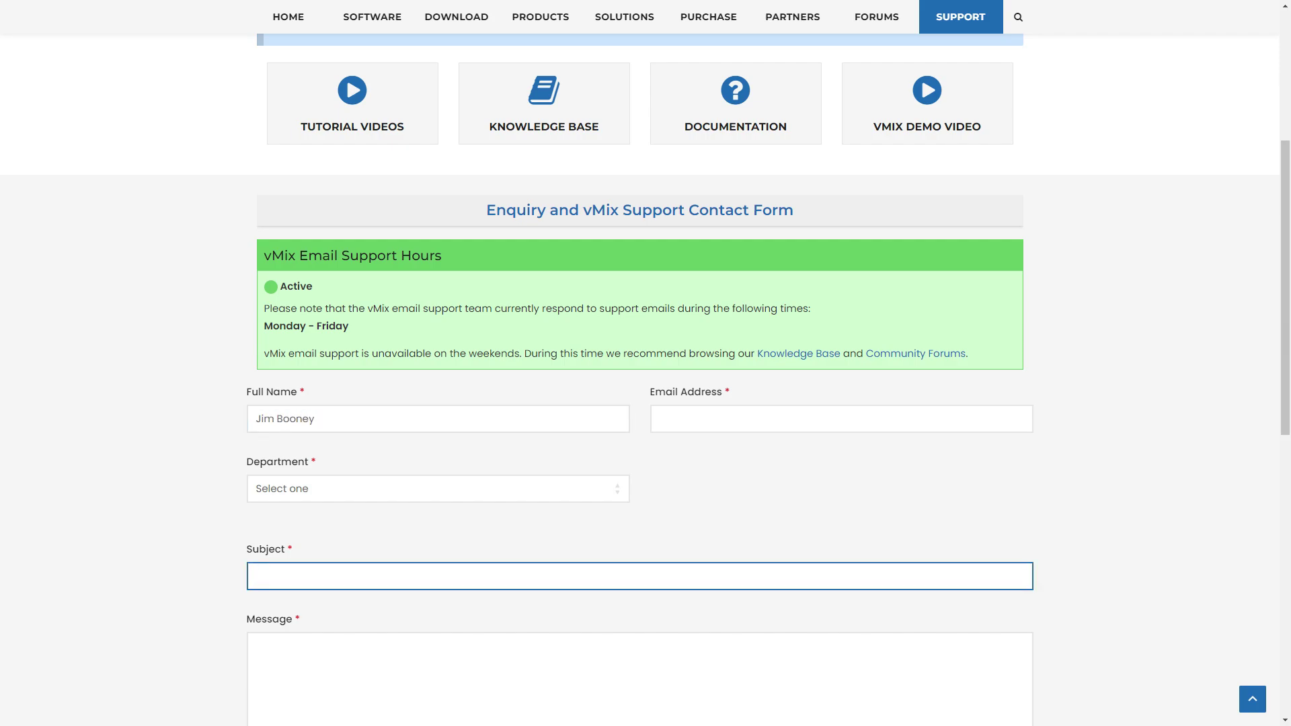